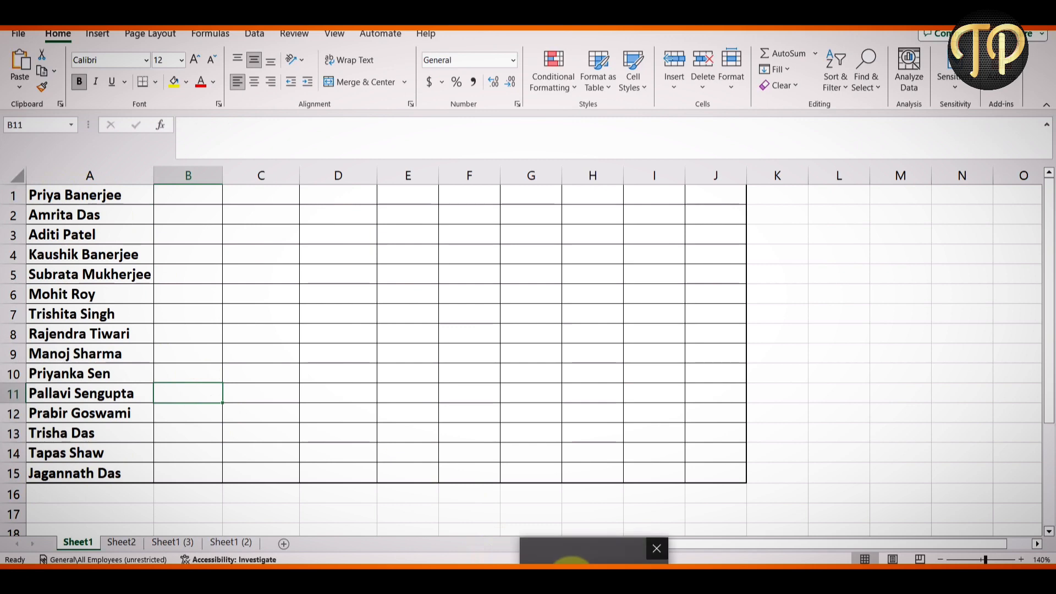
# Enter the first two people's first names in B1 and B2 as Flash Fill examples
pyautogui.click(571, 578)
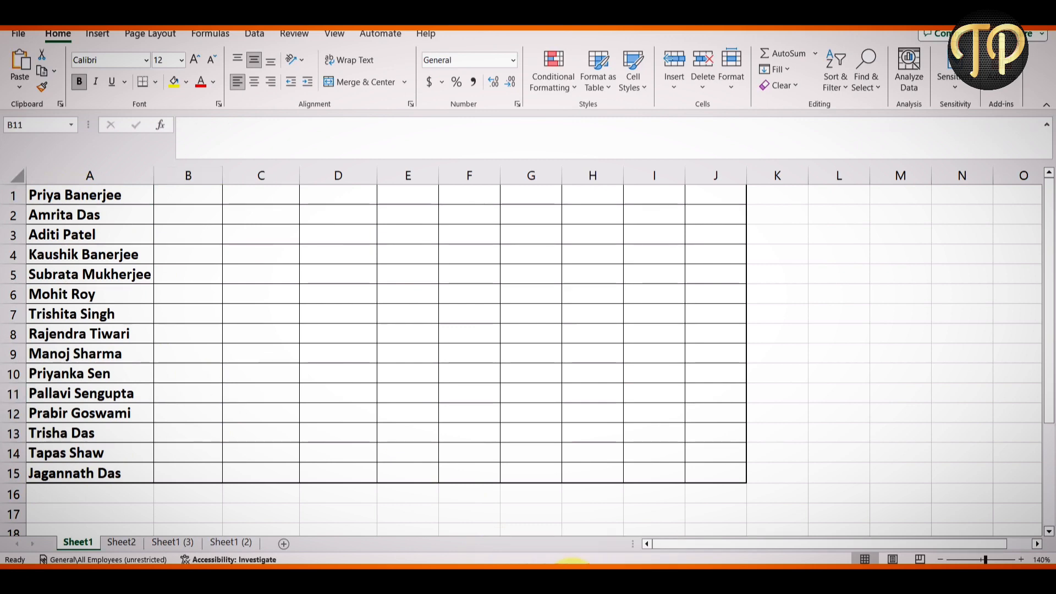
pyautogui.click(177, 197)
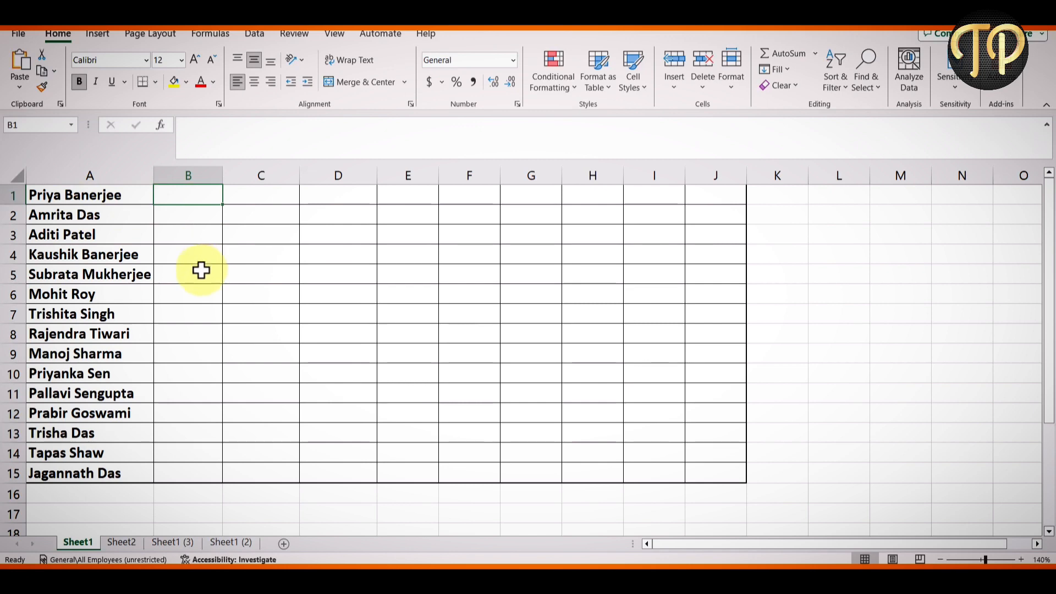
pyautogui.click(203, 242)
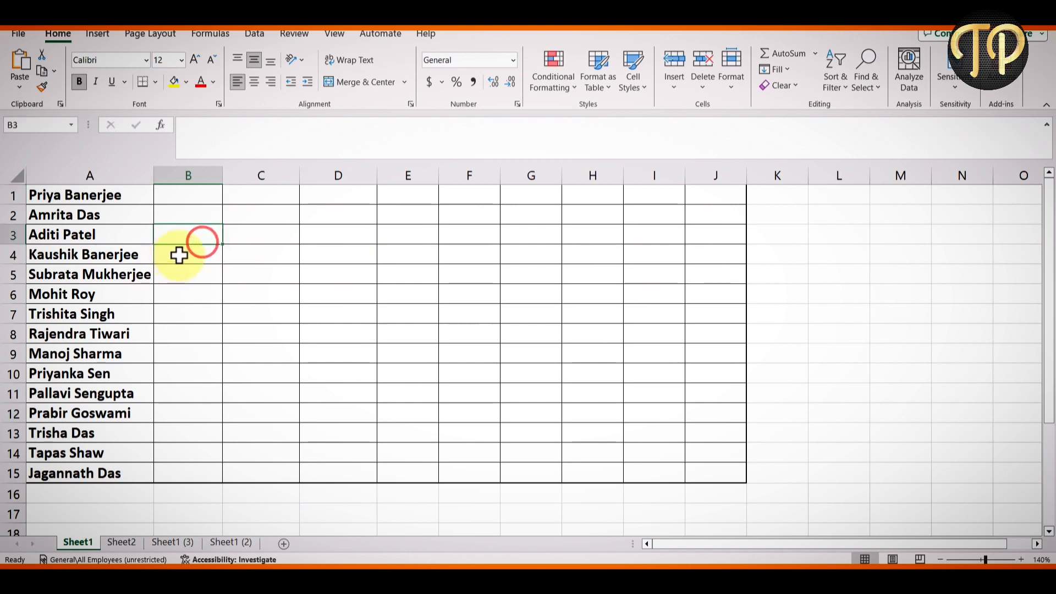
pyautogui.click(186, 199)
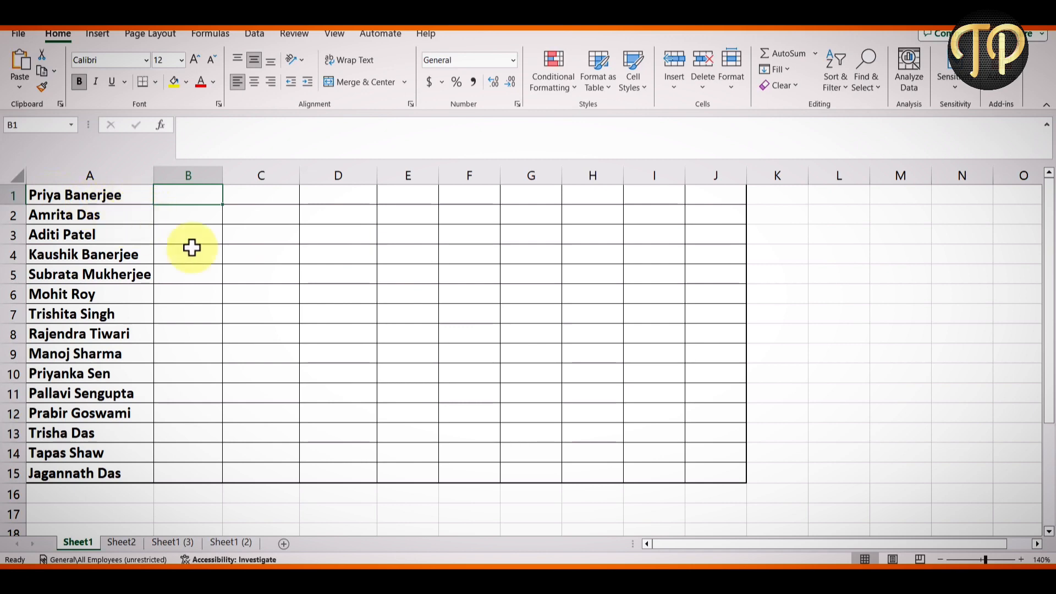
pyautogui.write('Priya')
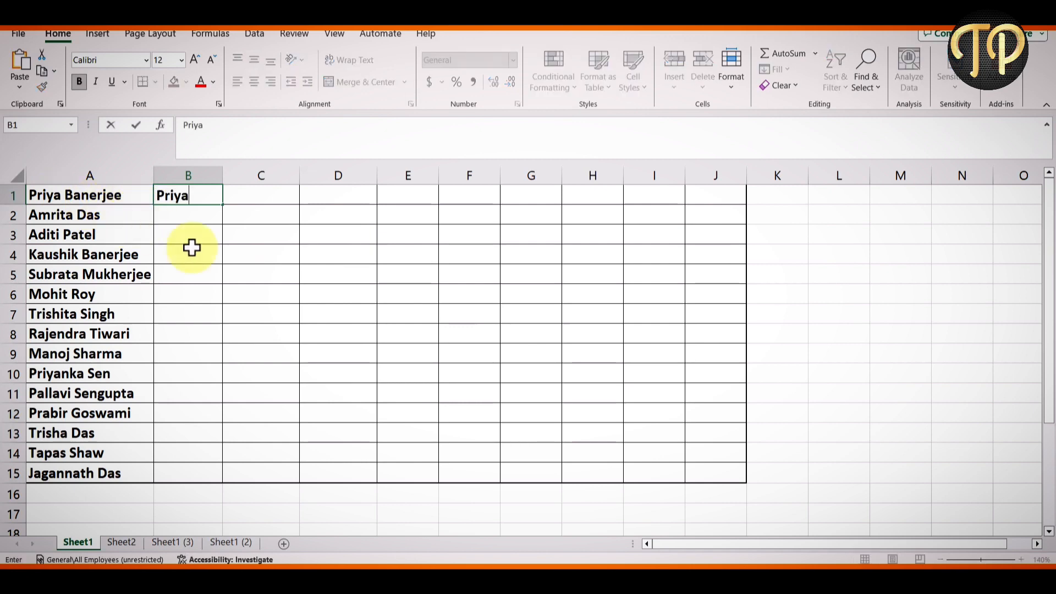
pyautogui.press('Return')
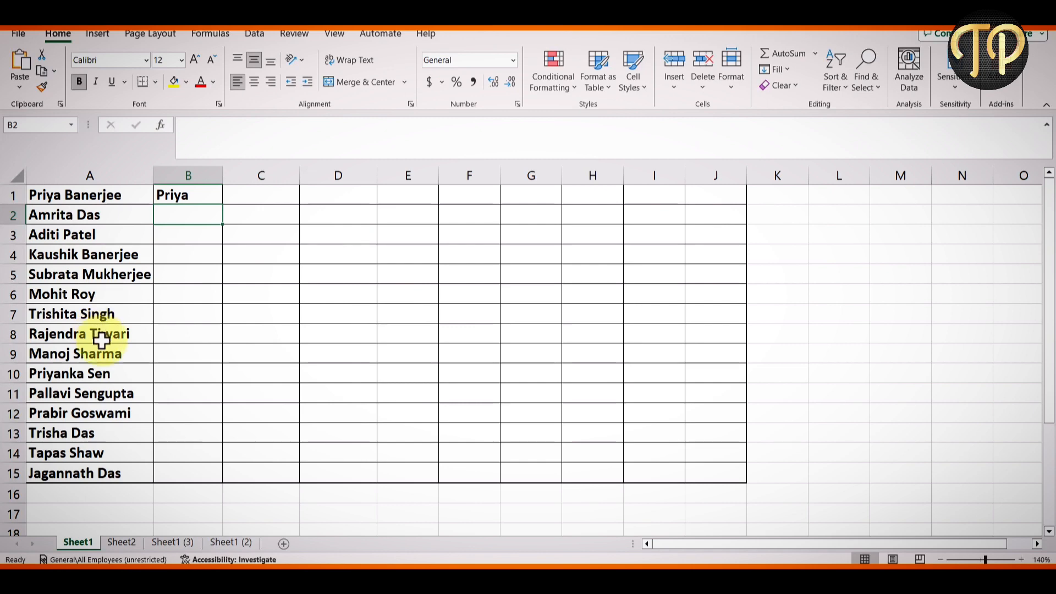
pyautogui.write('Amrita')
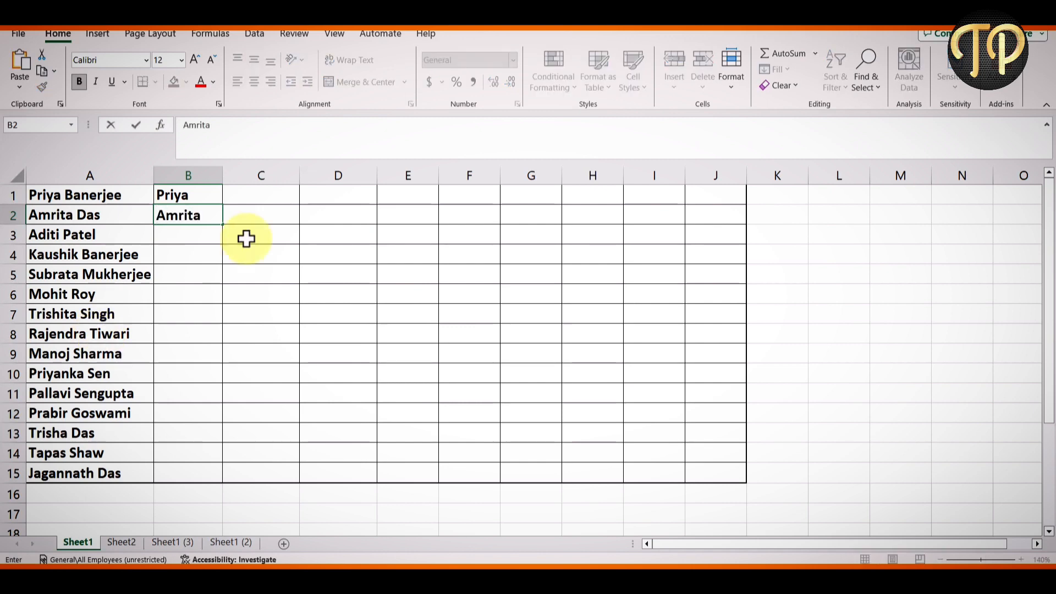
pyautogui.press('Return')
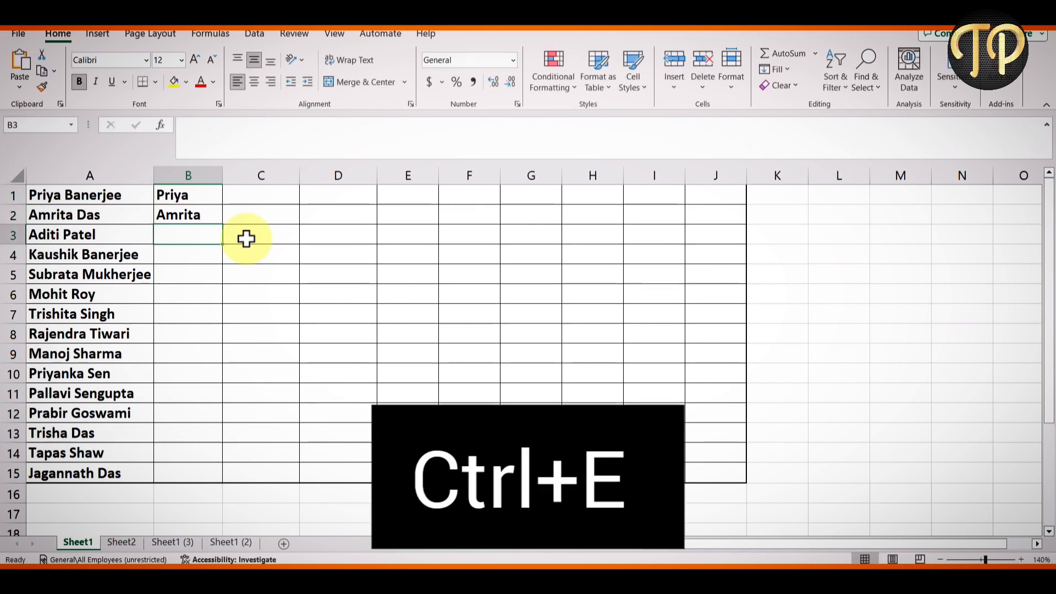
# Flash Fill the remaining first names down to B15 and widen column B
pyautogui.hotkey('ctrl', 'e')
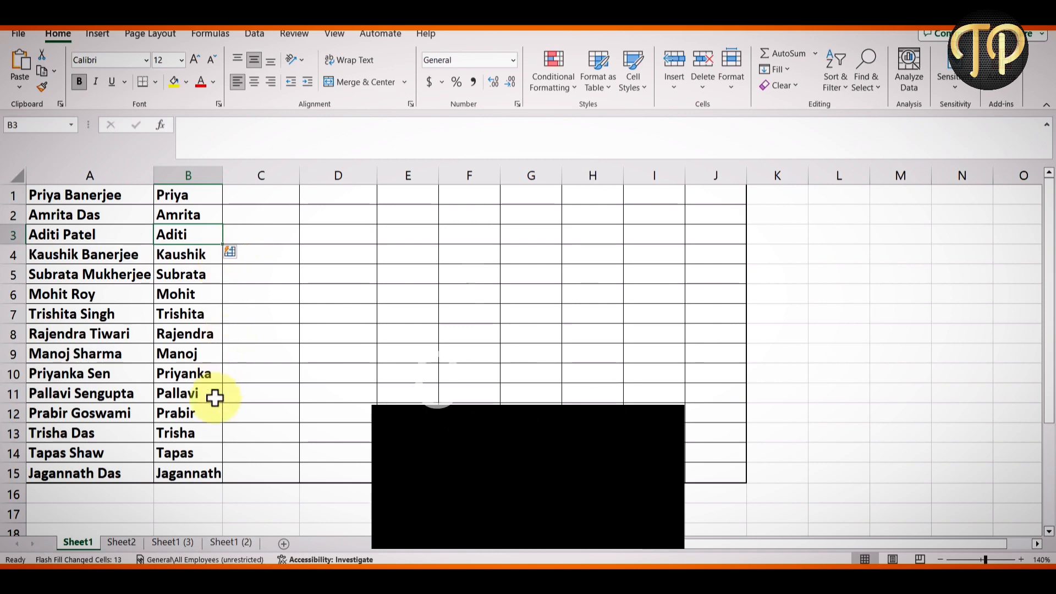
pyautogui.moveTo(224, 173); pyautogui.dragTo(238, 173)
pyautogui.click(262, 288)
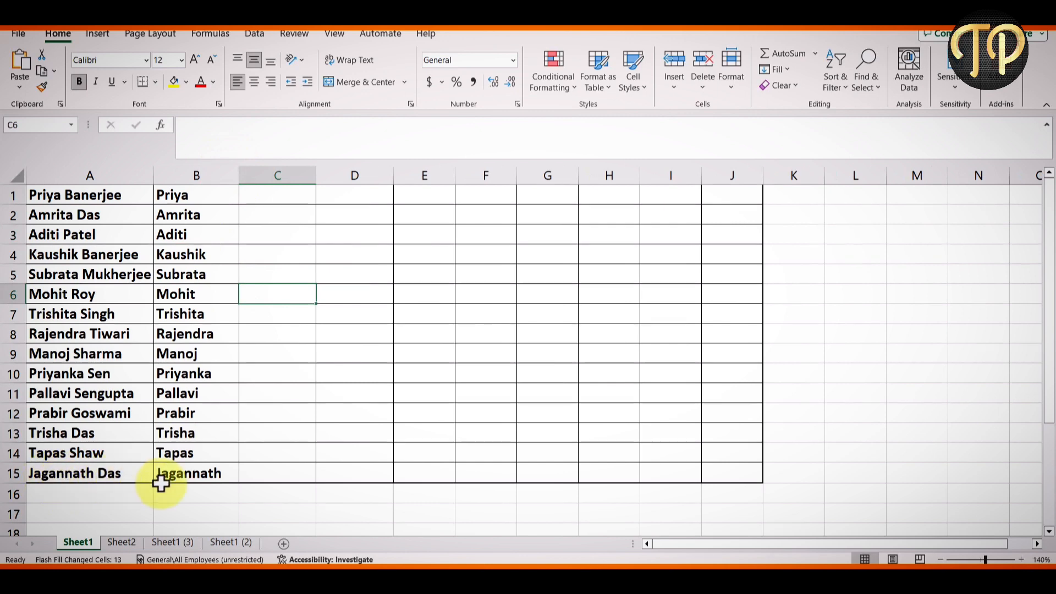
# Spot-check the filled first names in B13–B15 and B1–B2 against the full names
pyautogui.click(185, 476)
pyautogui.click(86, 454)
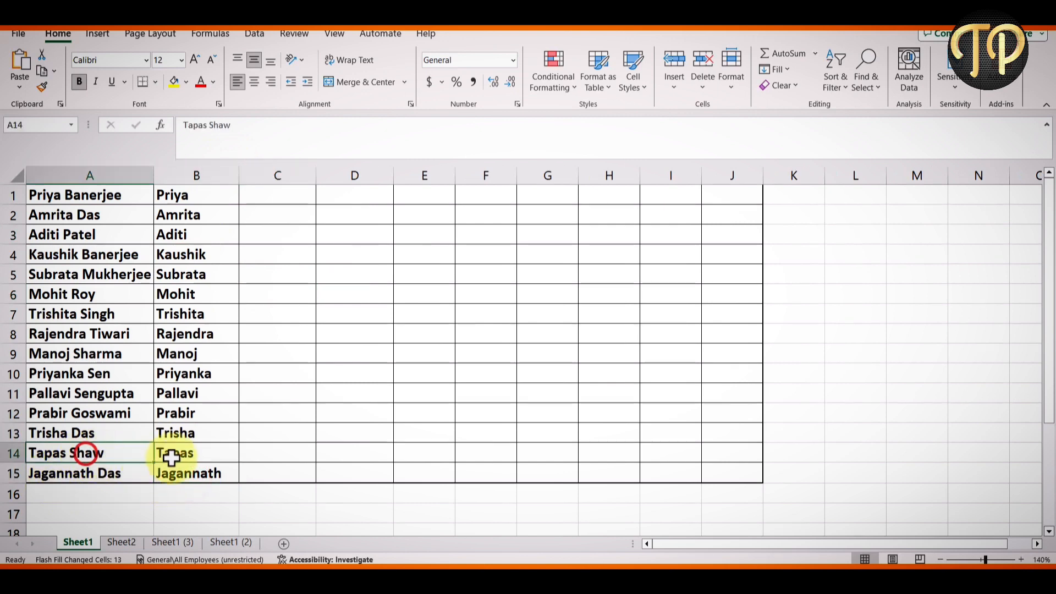
pyautogui.click(187, 450)
pyautogui.click(175, 433)
pyautogui.click(245, 374)
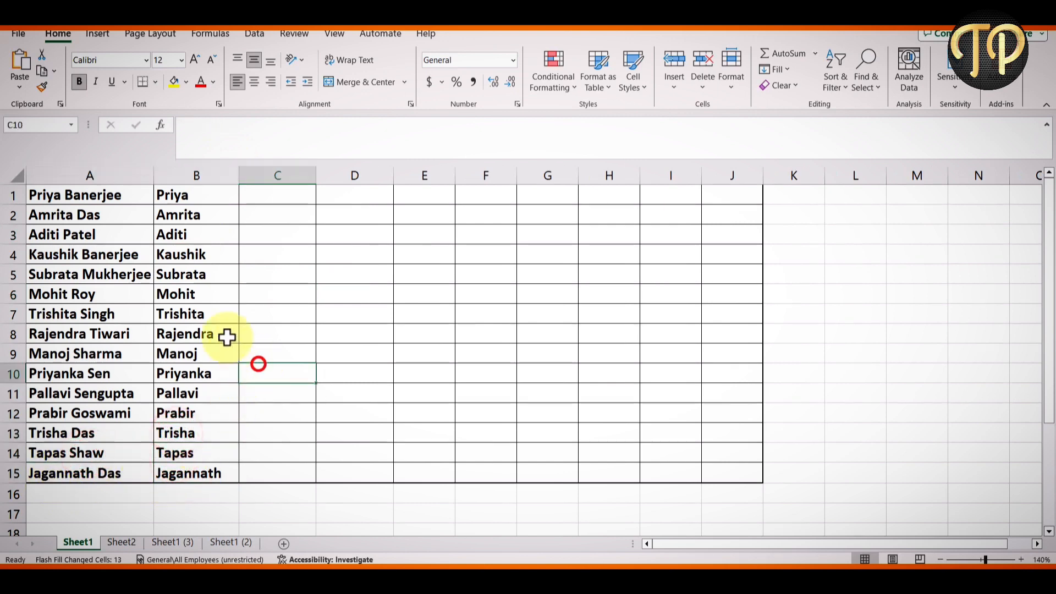
pyautogui.click(219, 200)
pyautogui.click(218, 212)
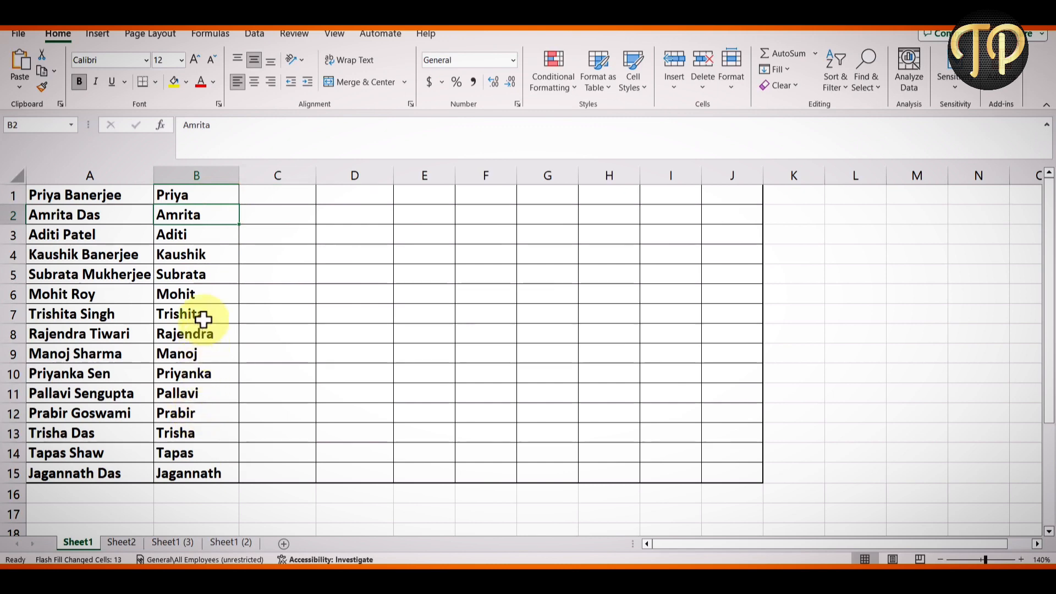
# Enter the first two surnames in C1 and C2, then Flash Fill surnames through C15
pyautogui.click(266, 196)
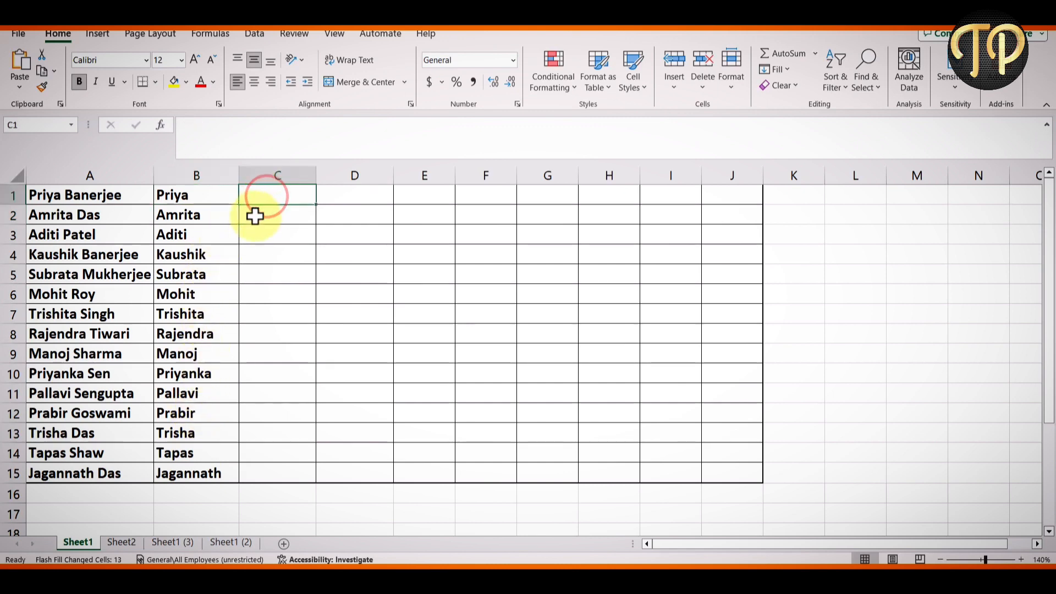
pyautogui.click(299, 220)
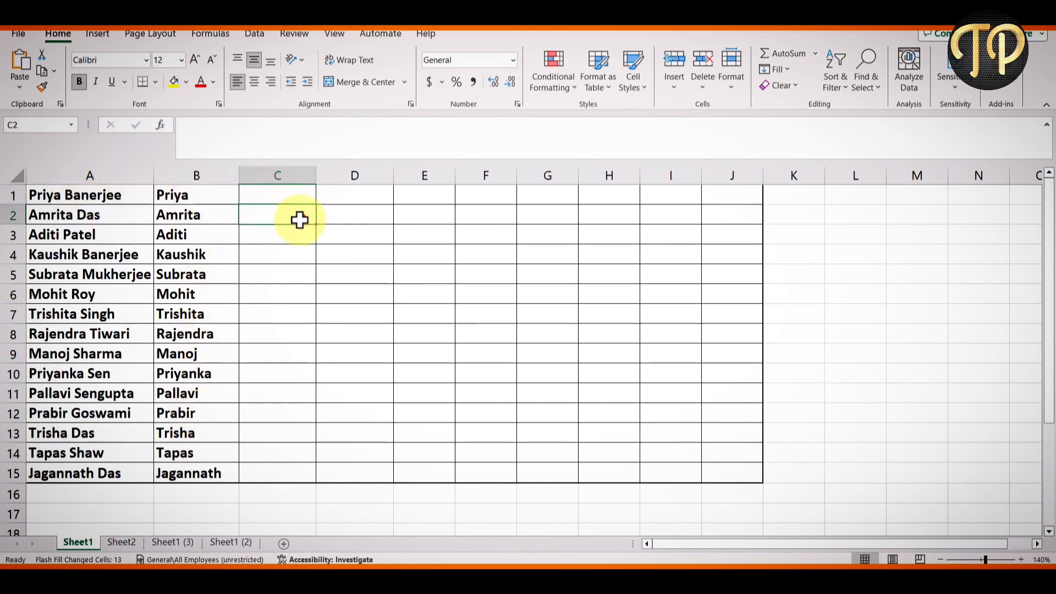
pyautogui.click(283, 199)
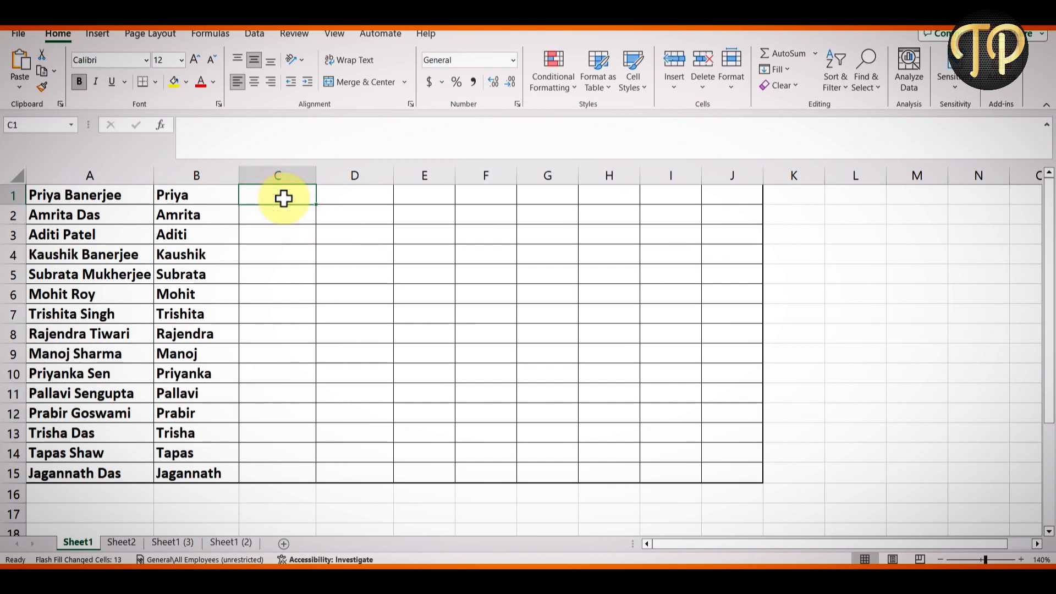
pyautogui.write('Banerjee')
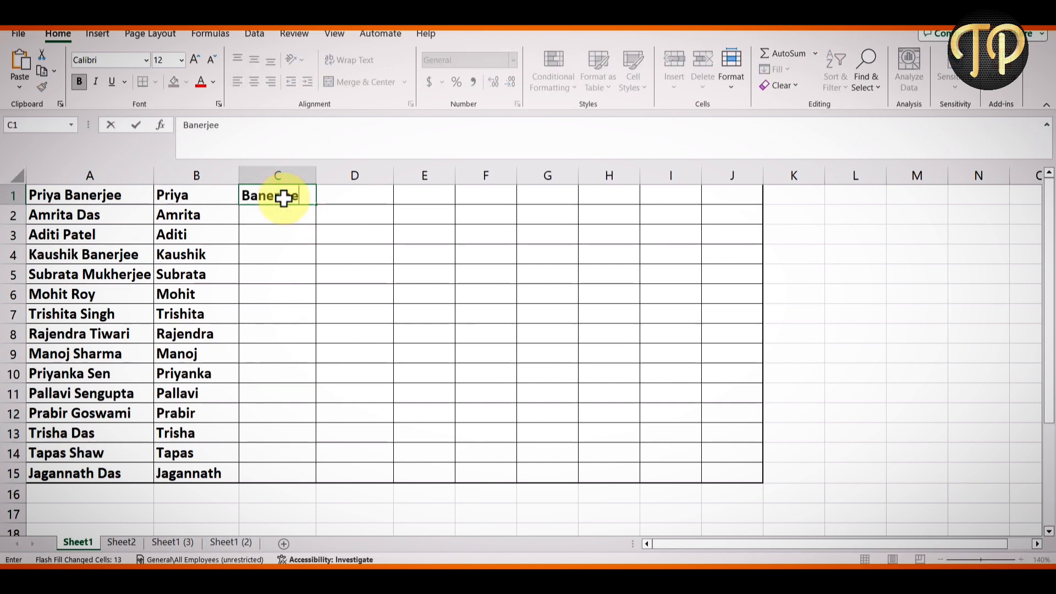
pyautogui.press('Return')
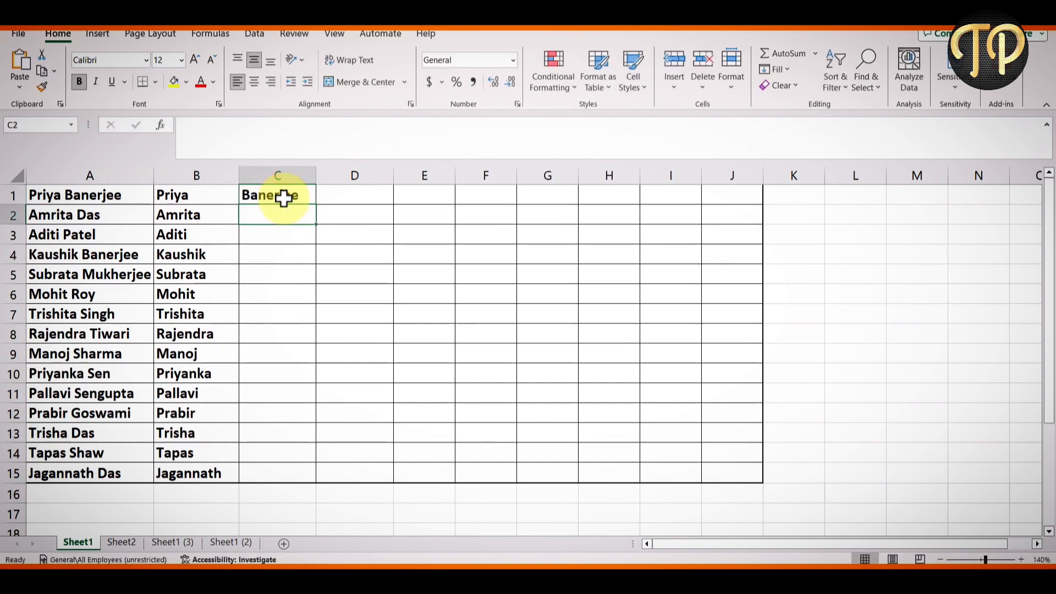
pyautogui.write('Das')
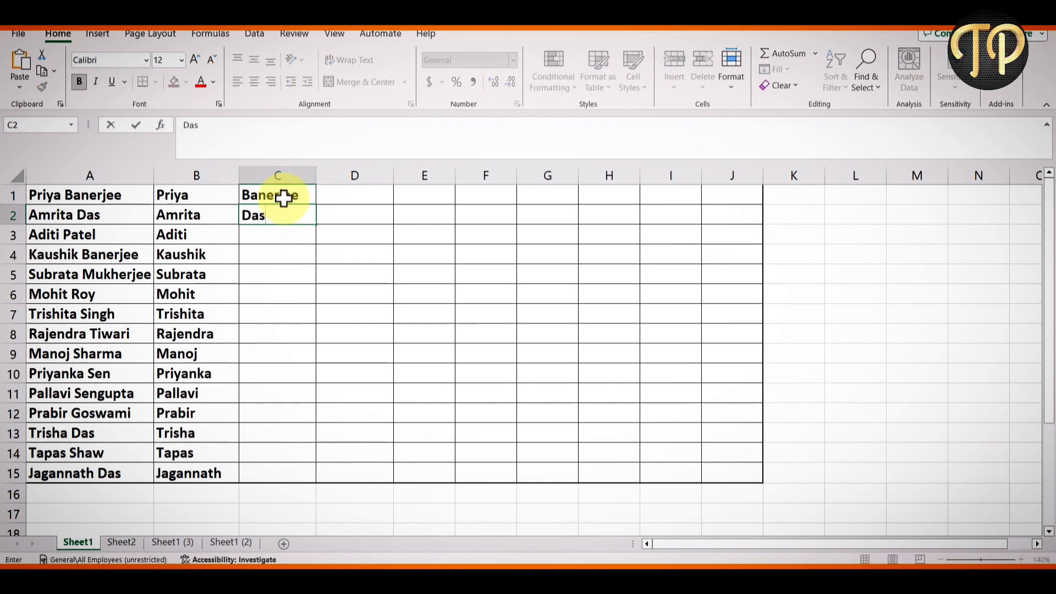
pyautogui.click(285, 233)
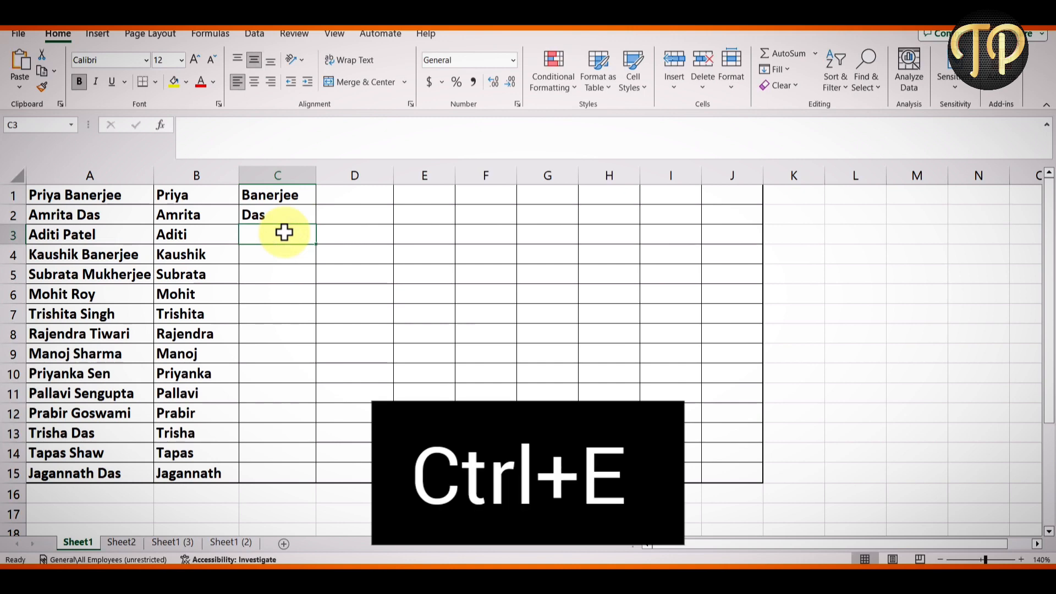
pyautogui.hotkey('ctrl', 'e')
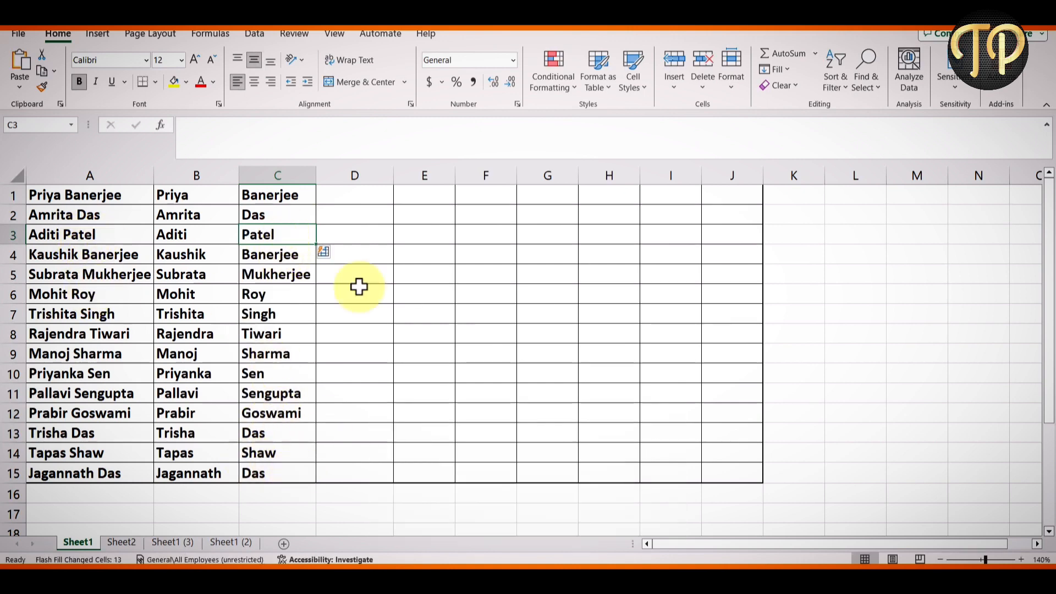
pyautogui.click(358, 199)
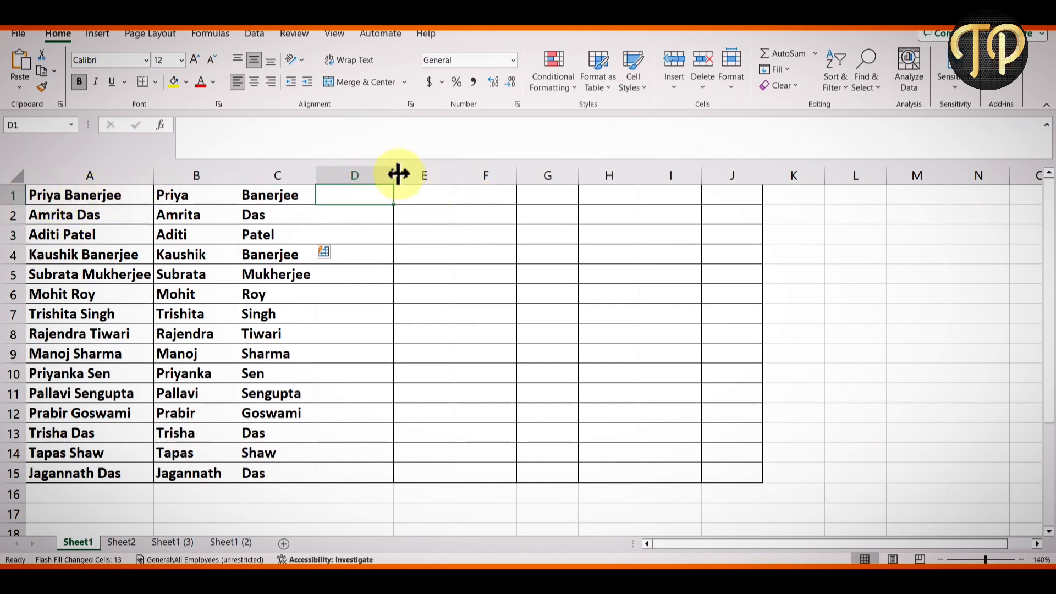
# Add a 'full name ji good morning' greeting in D1, Flash Fill all rows, and AutoFit column D
pyautogui.moveTo(396, 174); pyautogui.dragTo(418, 173)
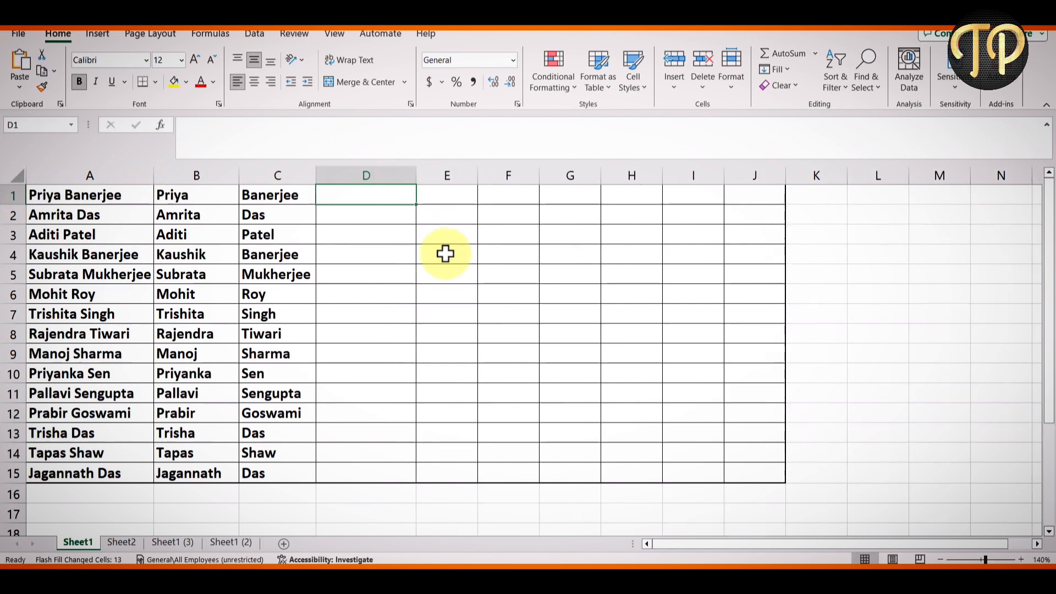
pyautogui.write('P')
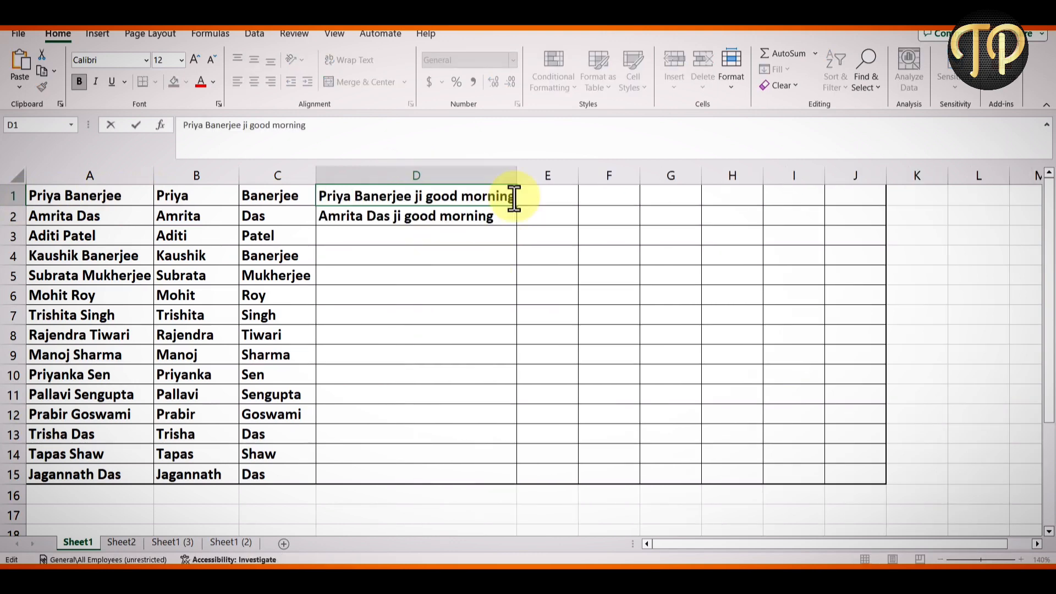
pyautogui.press('Return')
pyautogui.press('Return')
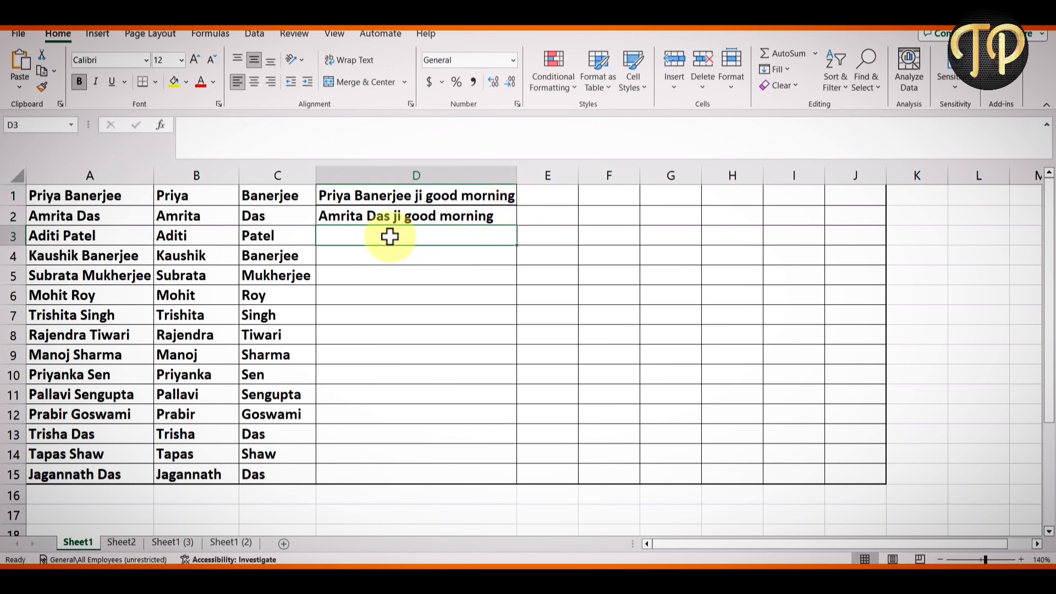
pyautogui.hotkey('ctrl', 'e')
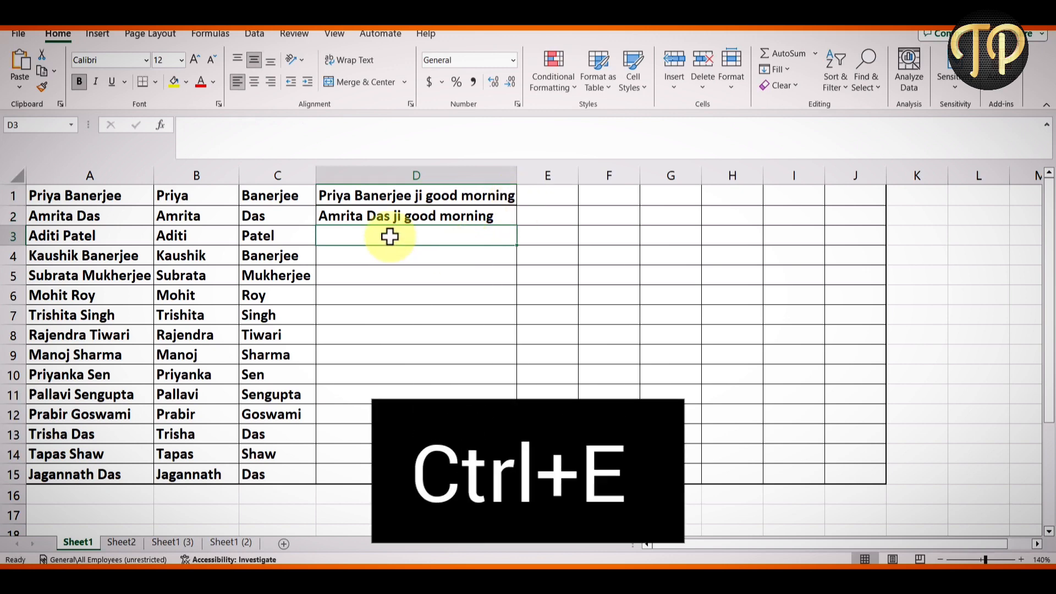
pyautogui.doubleClick(517, 168)
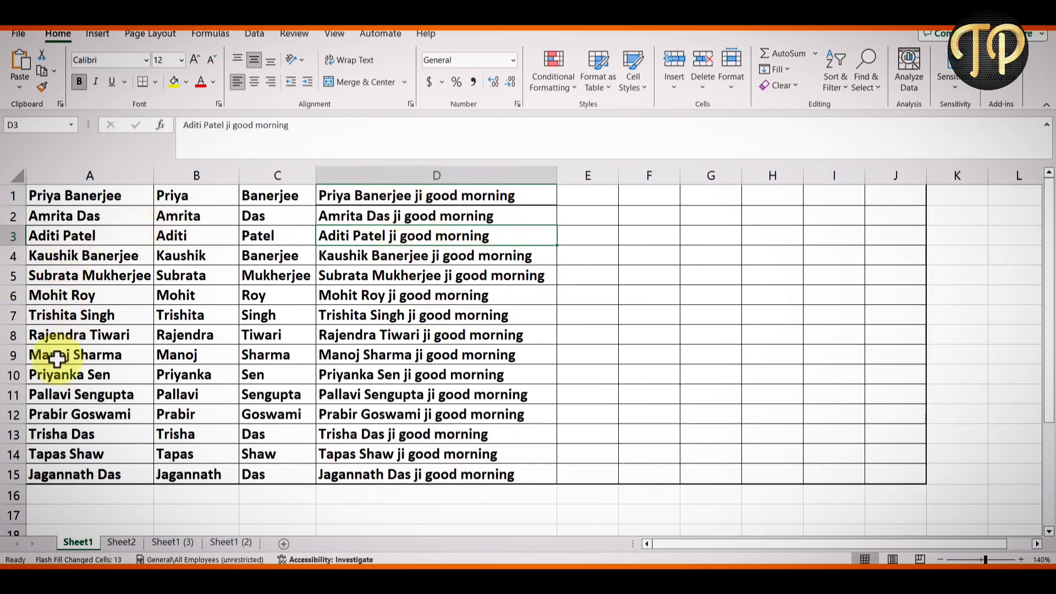
pyautogui.click(375, 352)
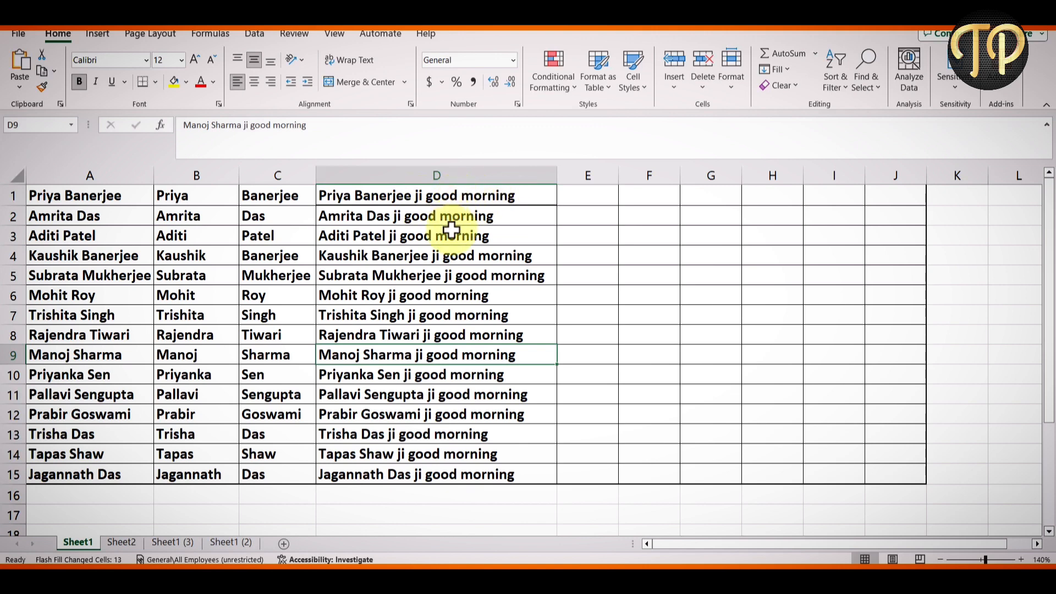
pyautogui.click(601, 197)
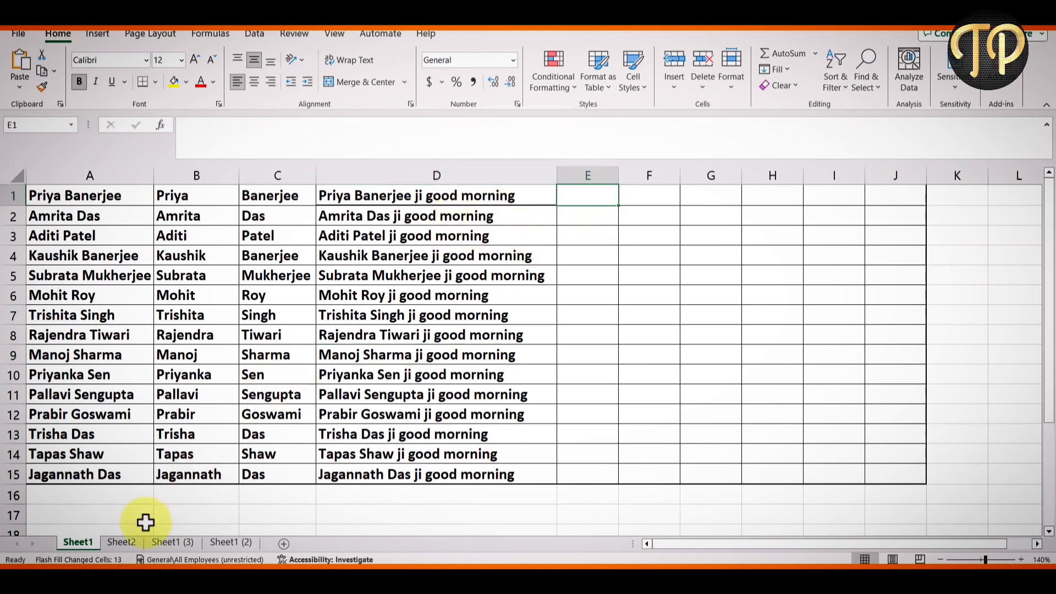
# On Sheet2, review the day, month and year values in columns A–C
pyautogui.click(121, 543)
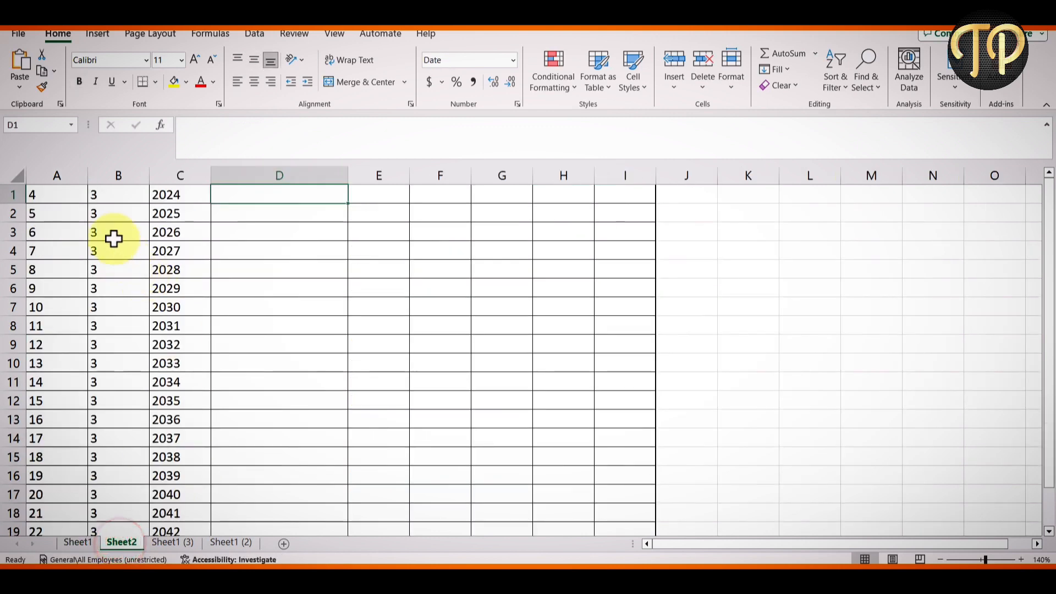
pyautogui.click(51, 198)
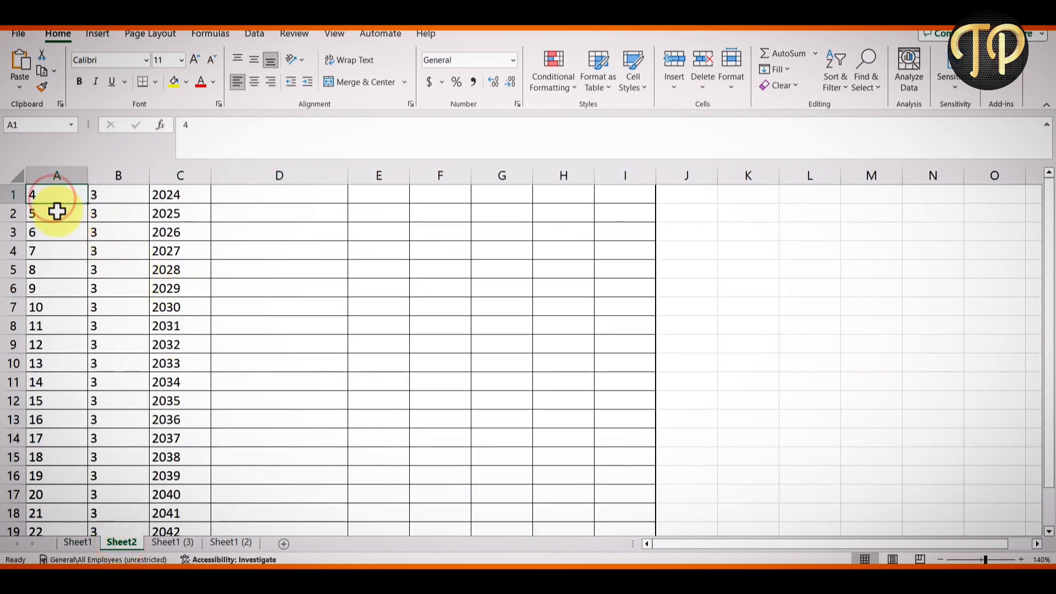
pyautogui.click(57, 228)
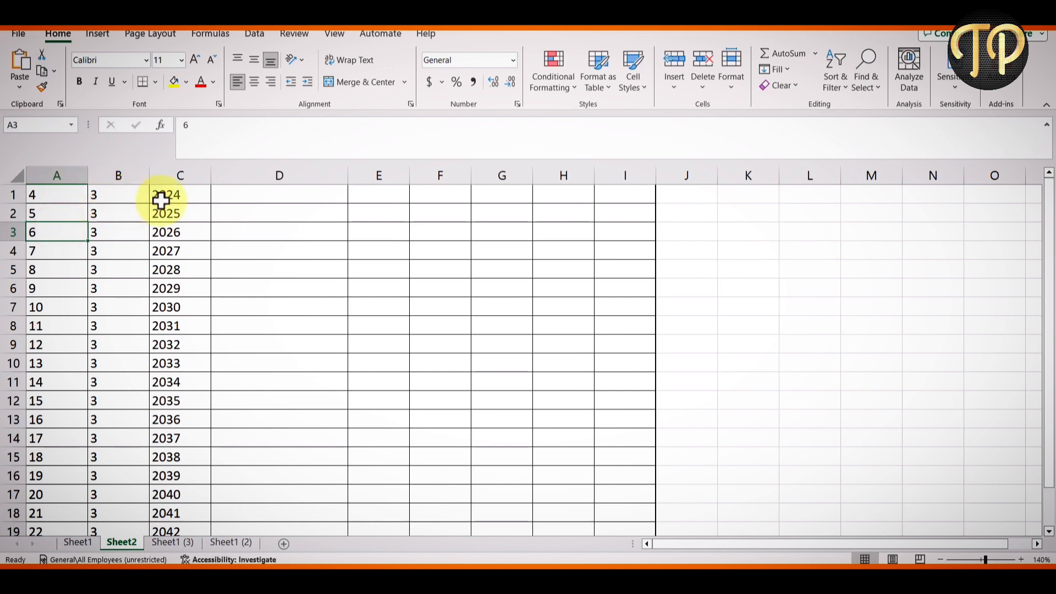
pyautogui.click(68, 195)
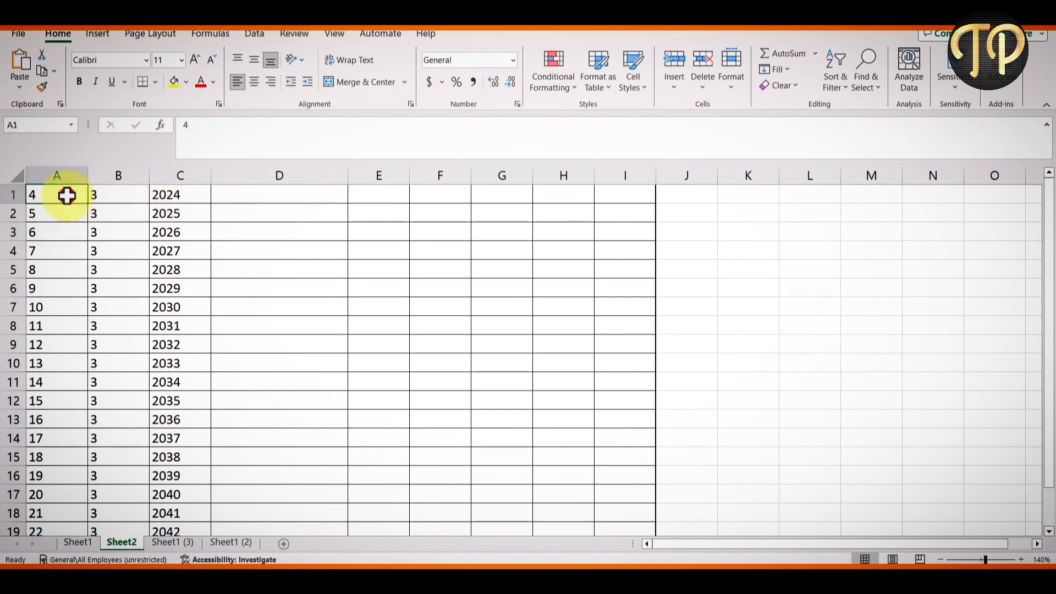
pyautogui.click(105, 195)
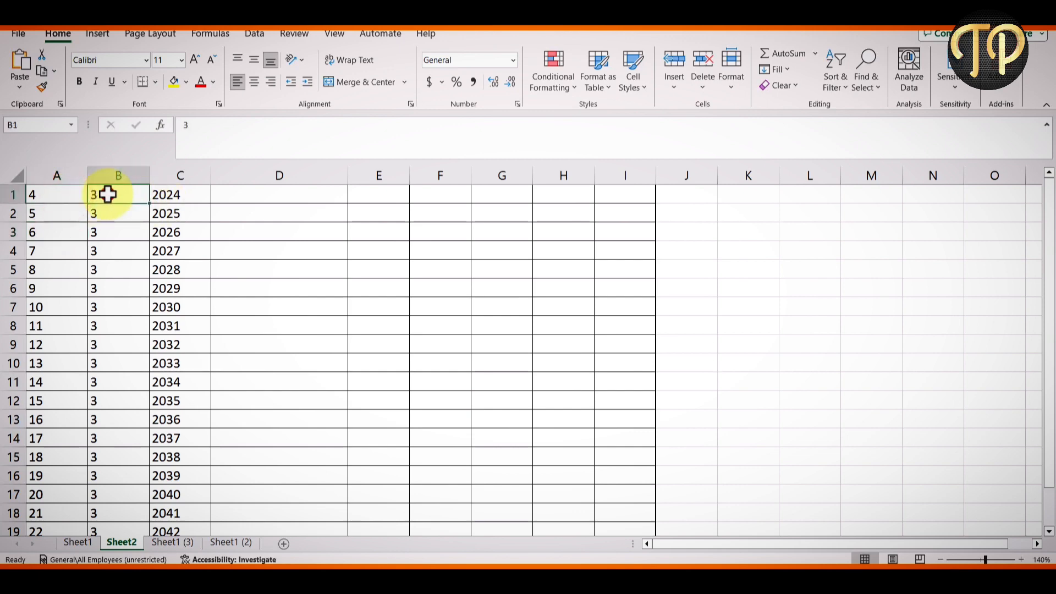
pyautogui.click(185, 200)
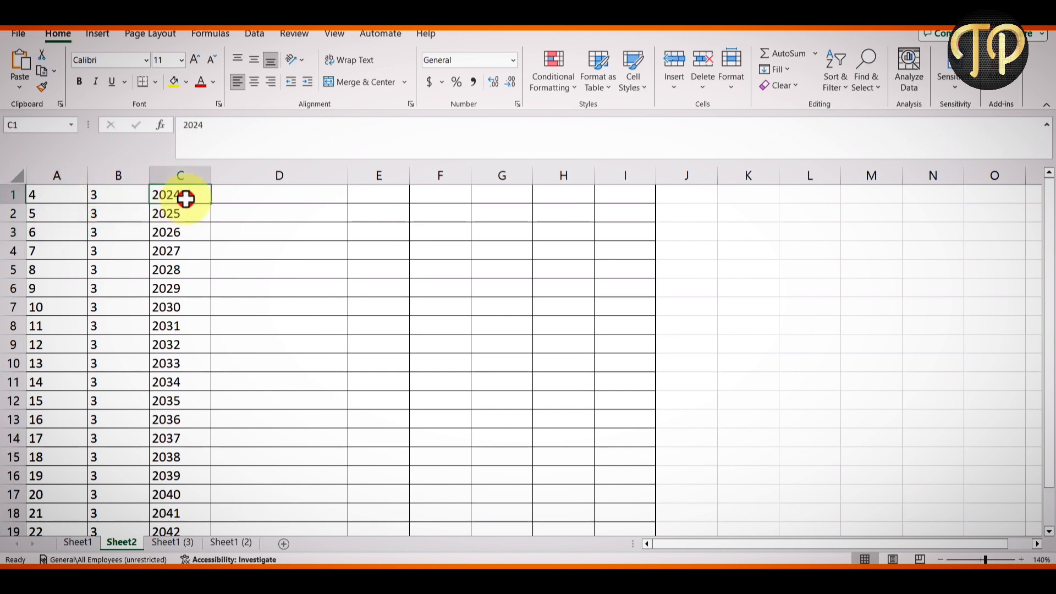
# Enter example dates 4/3/2024 and 5/3/2025 in D1:D2, Flash Fill column D, and dismiss the warning
pyautogui.click(229, 198)
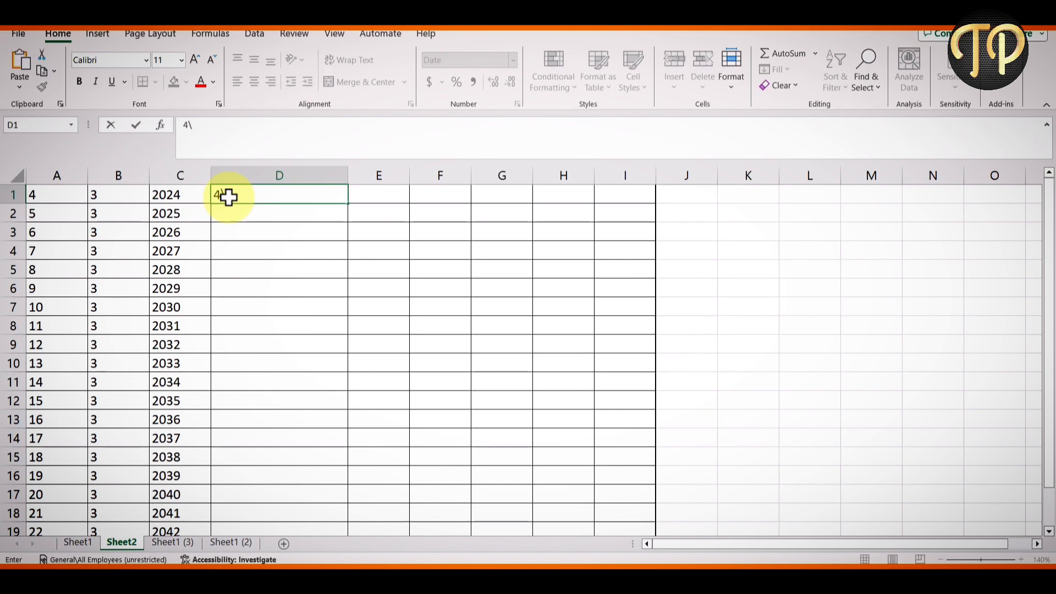
pyautogui.click(285, 215)
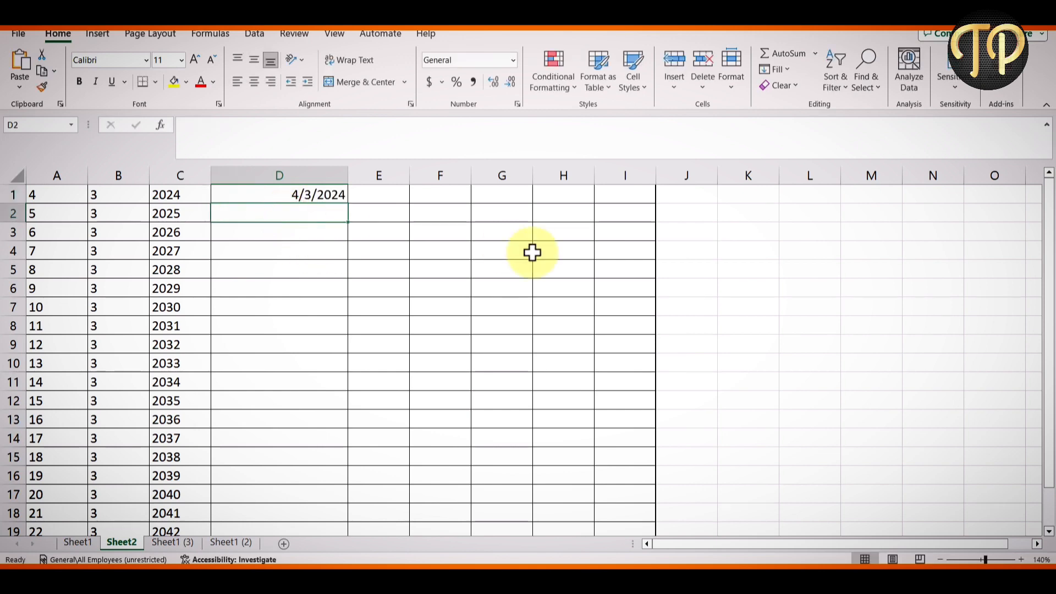
pyautogui.write('5/3')
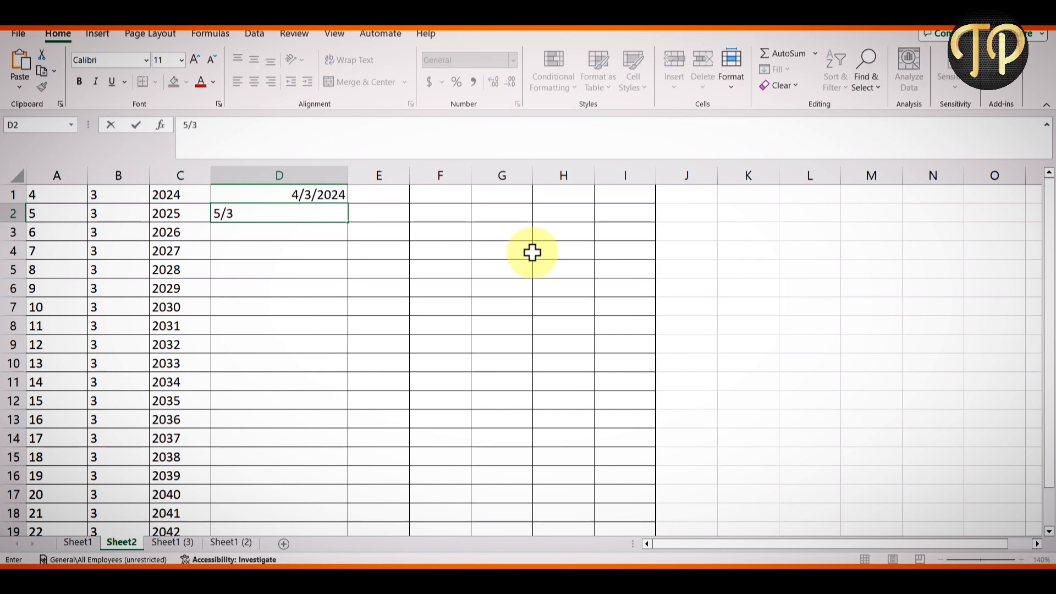
pyautogui.write('/2025')
pyautogui.press('Return')
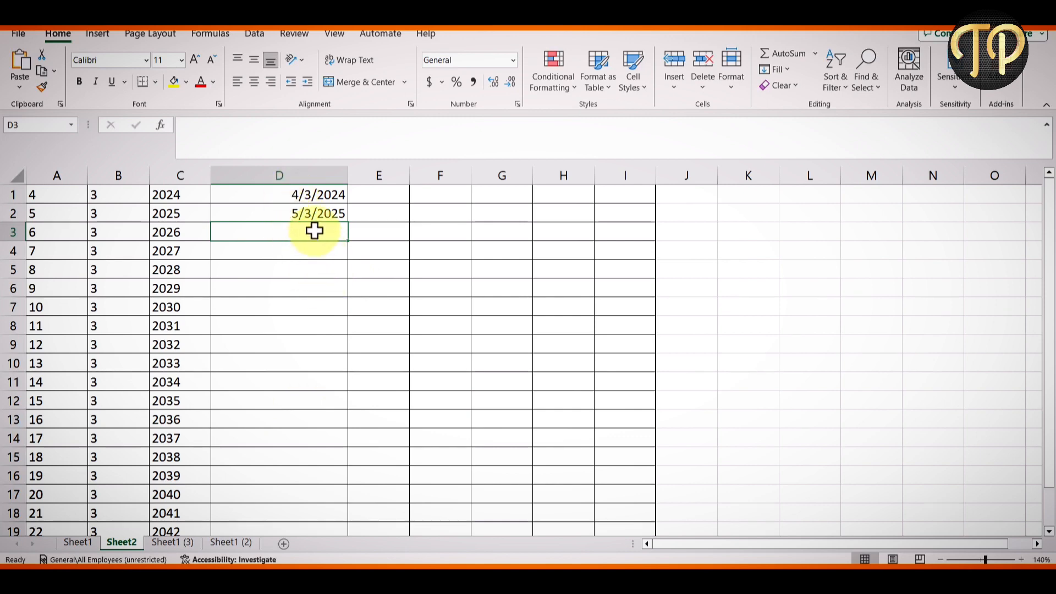
pyautogui.hotkey('ctrl', 'e')
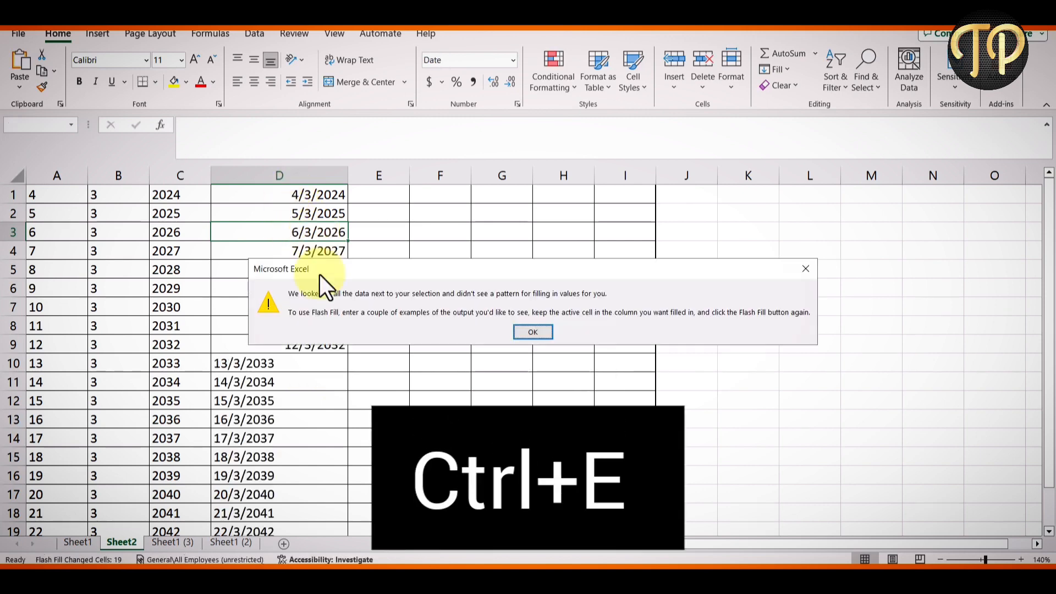
pyautogui.press('Return')
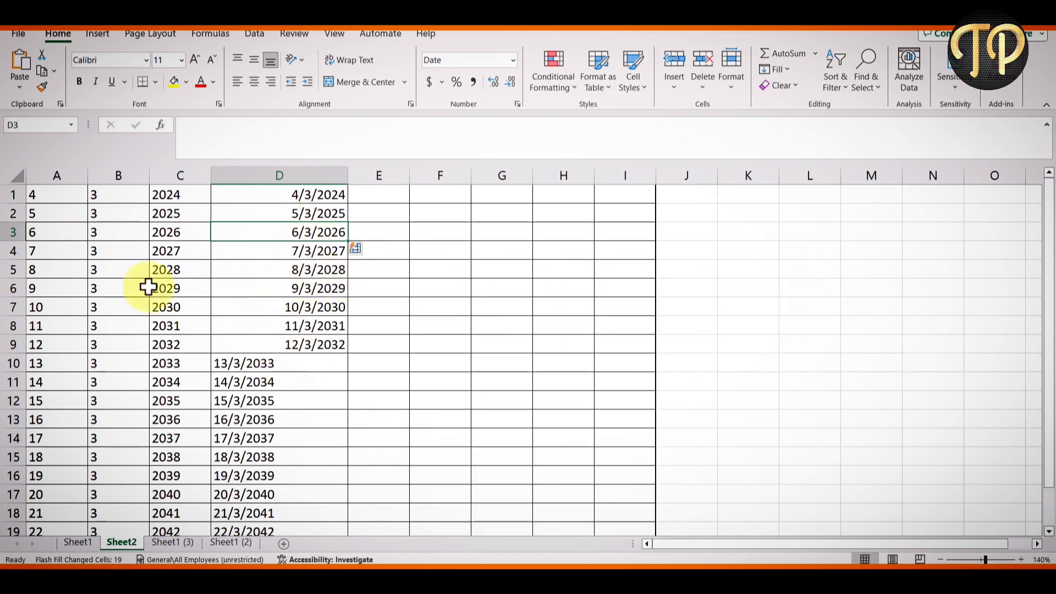
# Check the last rows' day, month and year values, then go to the mobile numbers sheet
pyautogui.scroll(-2, 122, 389)
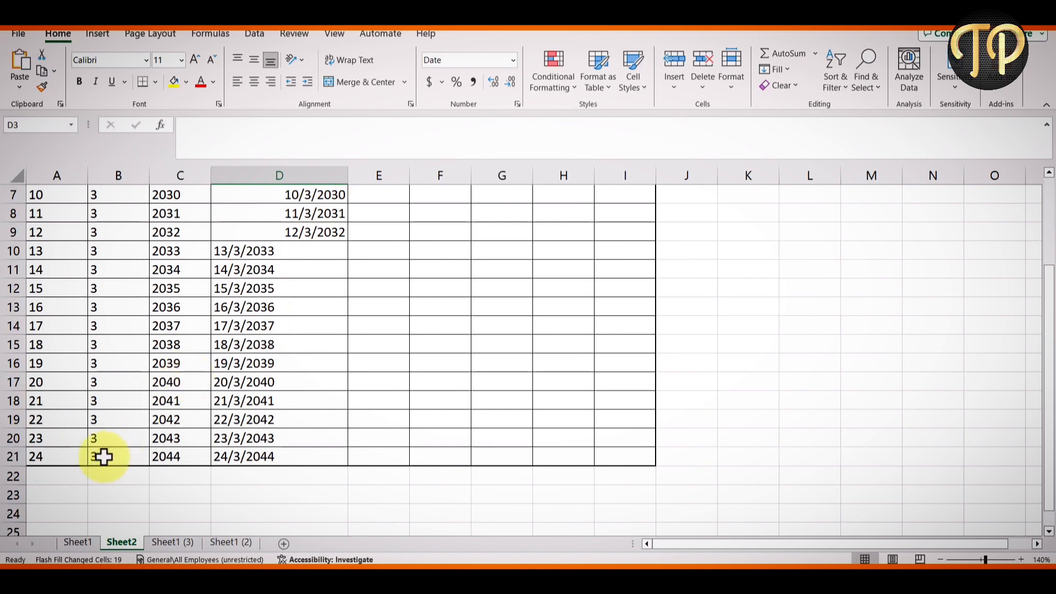
pyautogui.moveTo(42, 457); pyautogui.dragTo(182, 462)
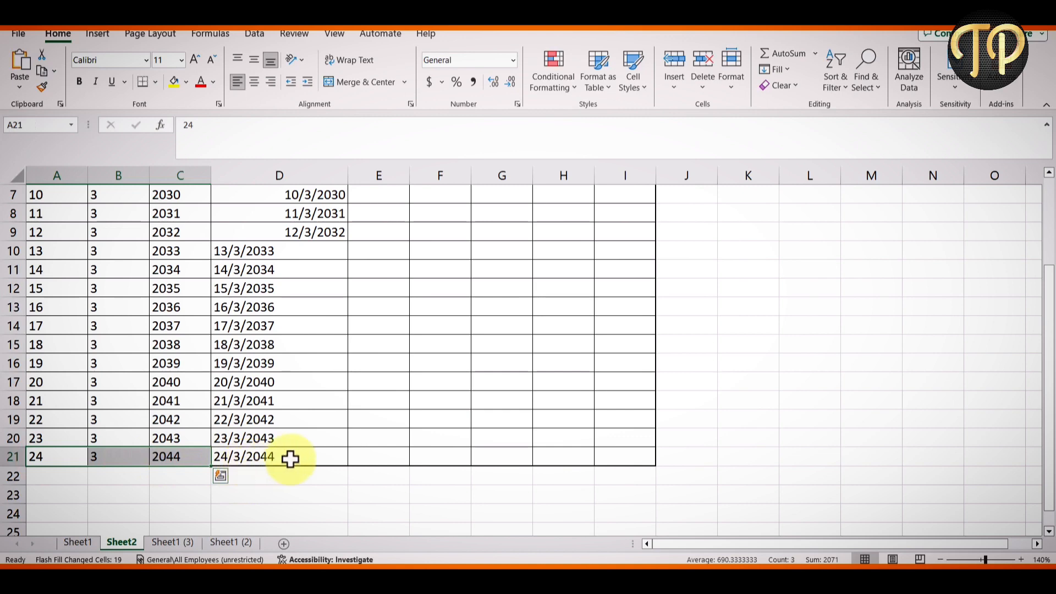
pyautogui.click(64, 435)
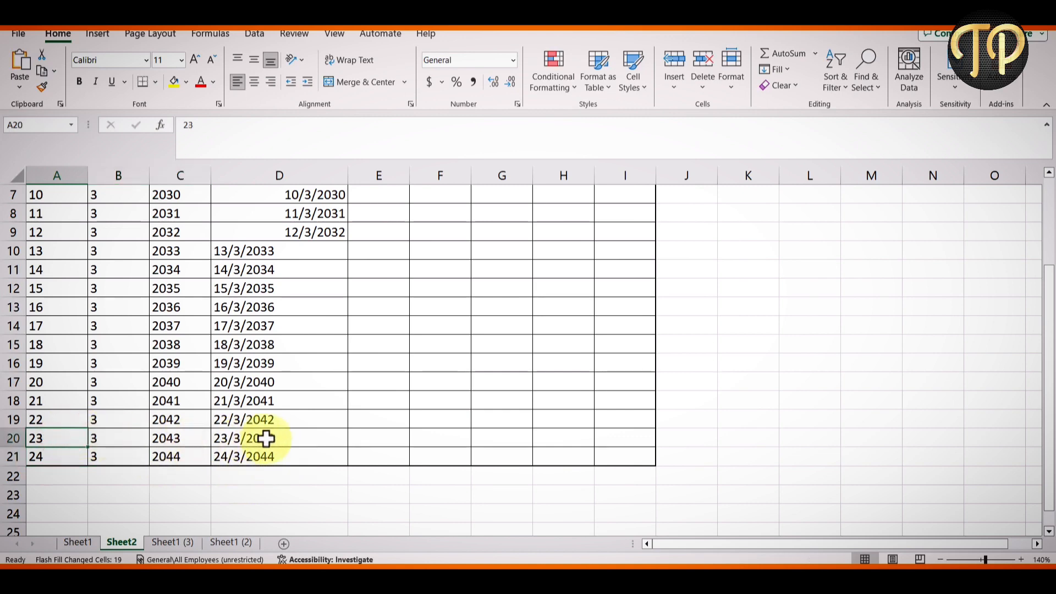
pyautogui.scroll(1, 296, 435)
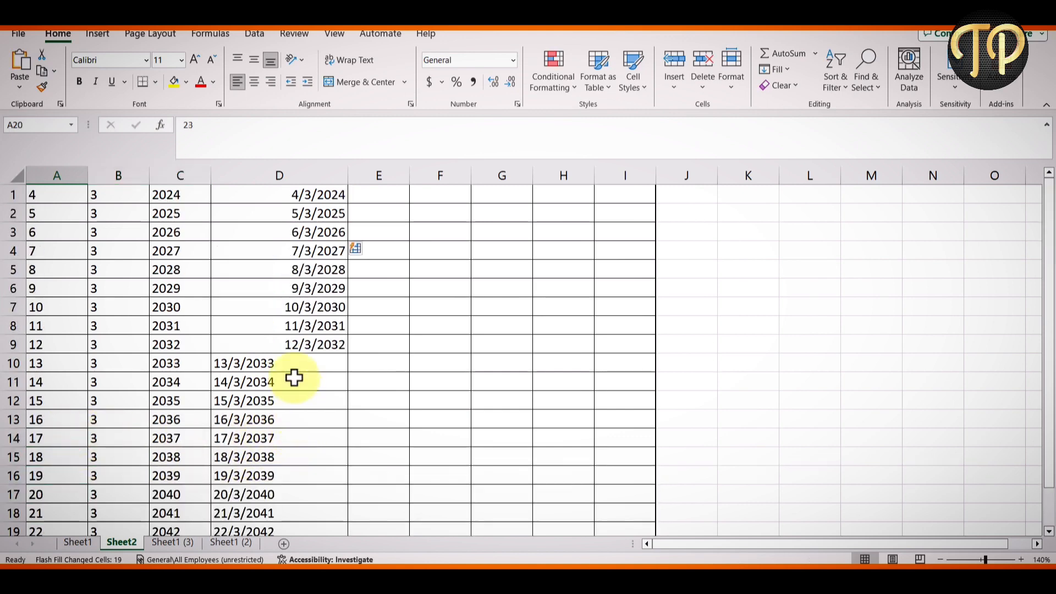
pyautogui.click(165, 541)
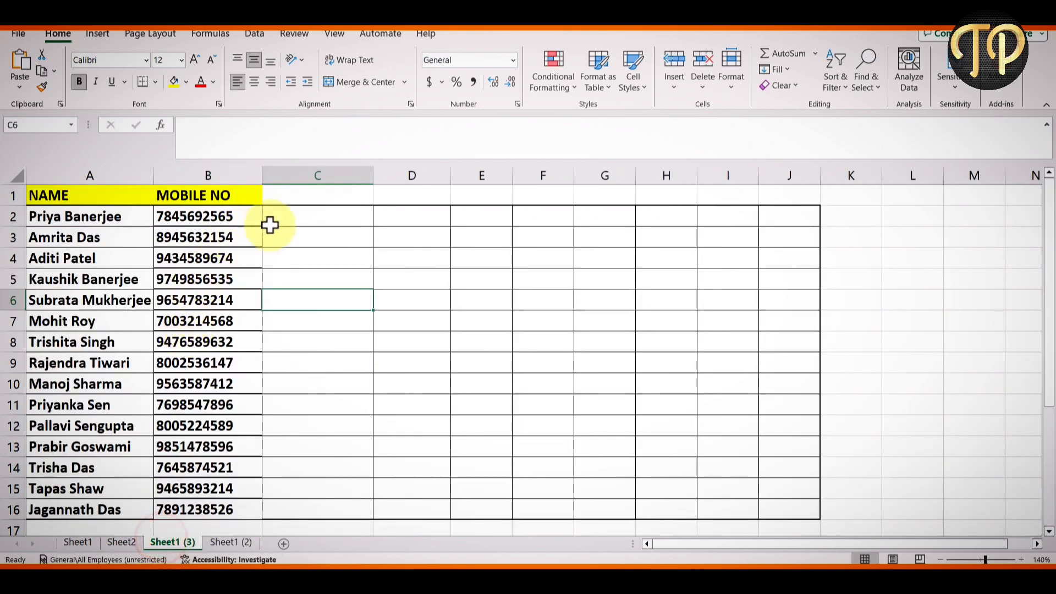
# Enter the first mobile number with a 91 prefix in C2 as the example
pyautogui.click(290, 219)
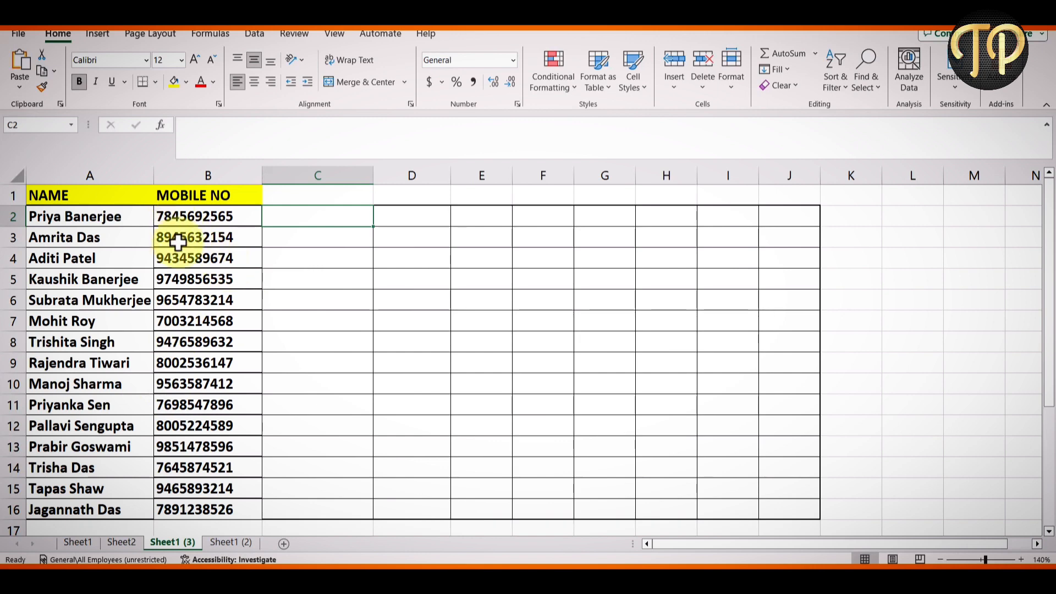
pyautogui.scroll(-4, 185, 435)
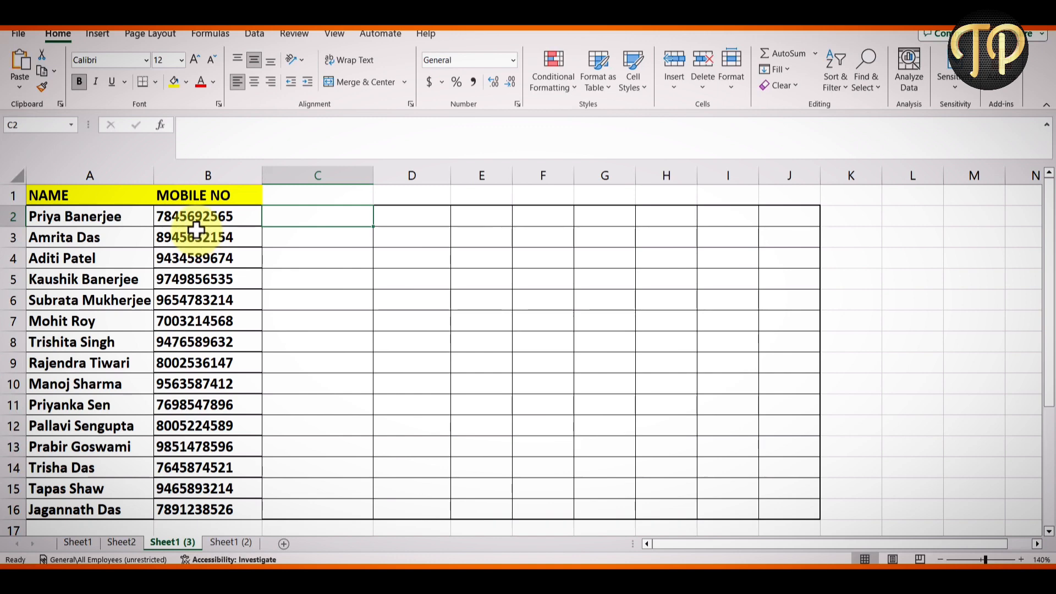
pyautogui.click(290, 249)
pyautogui.click(297, 218)
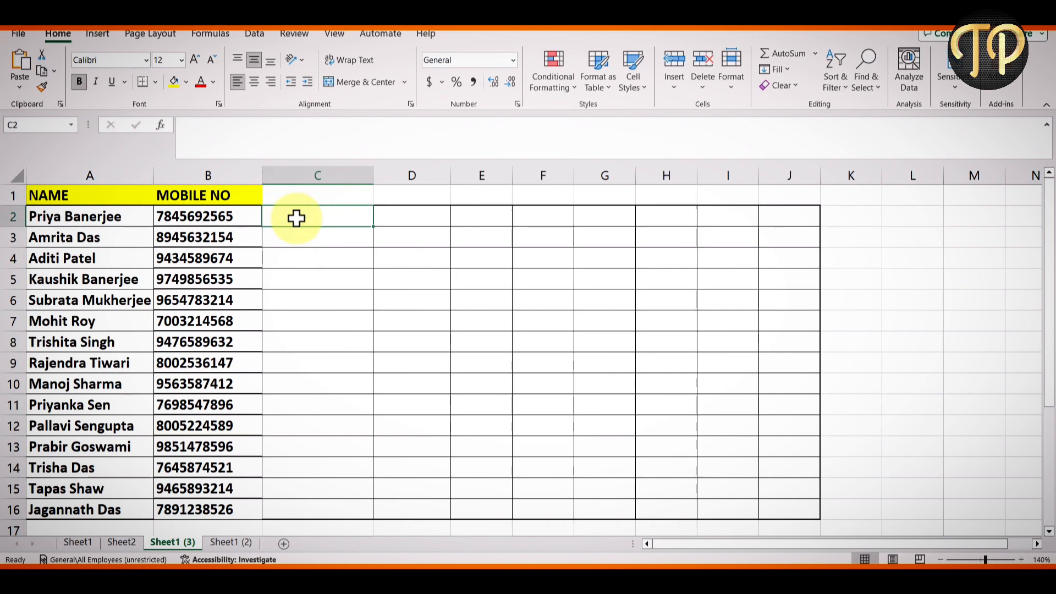
pyautogui.write('+91 7845')
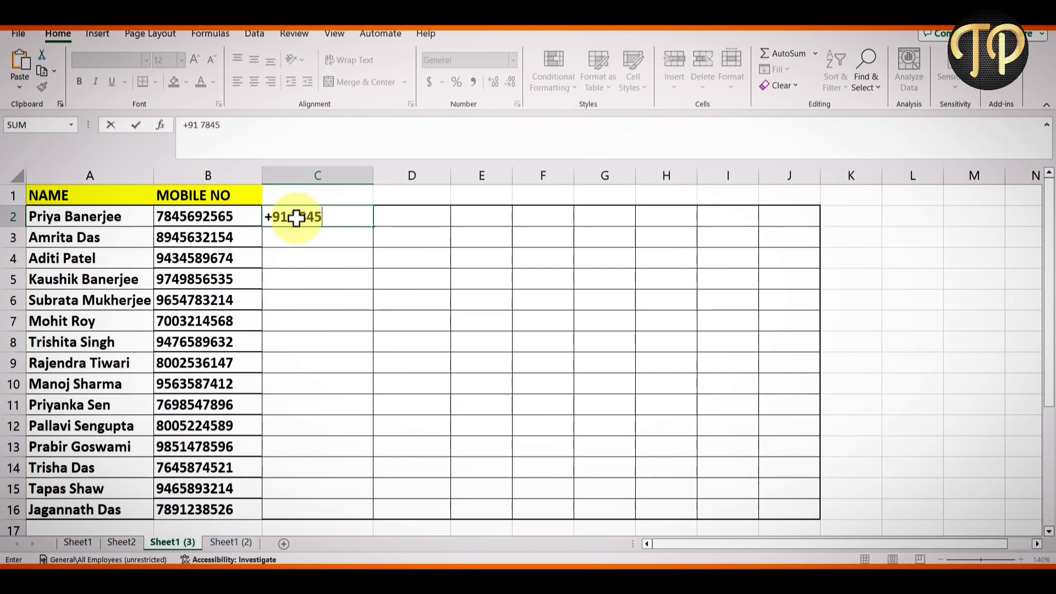
pyautogui.write('69')
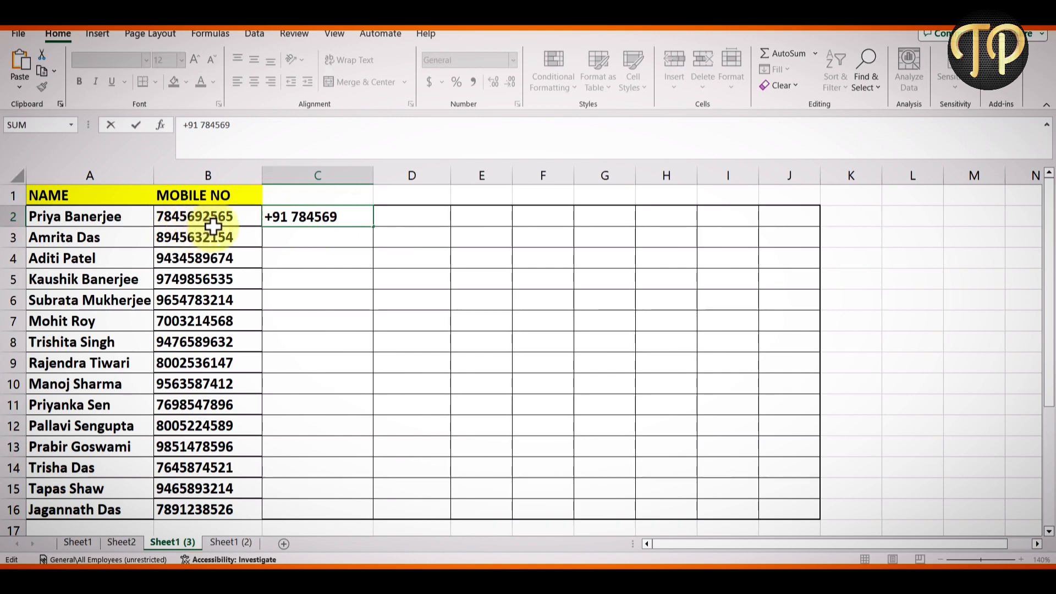
pyautogui.write('65')
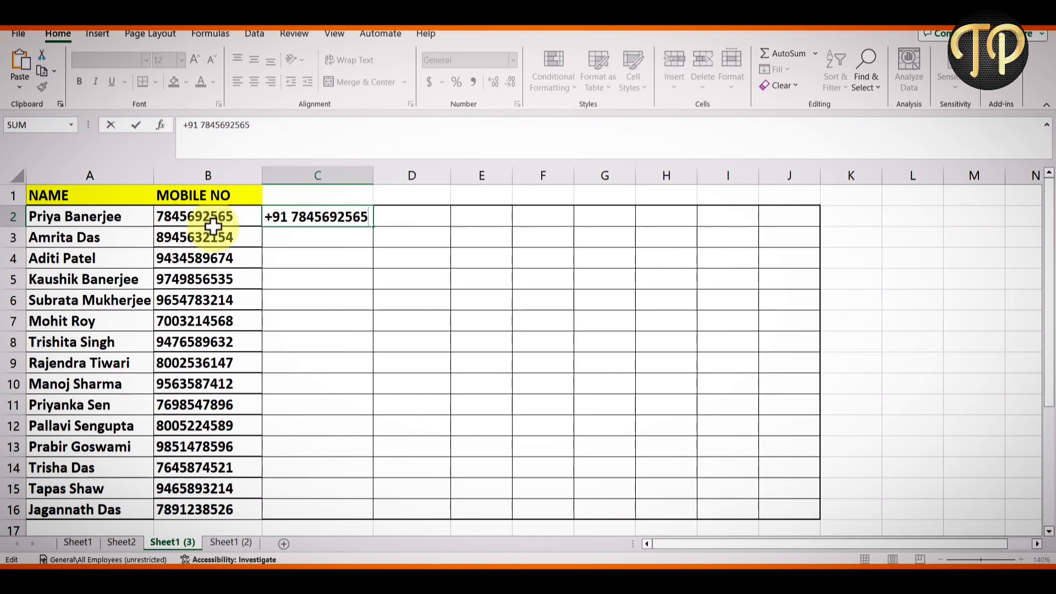
pyautogui.press('Return')
# Flash Fill 91-prefixed mobile numbers down column C and widen column D
pyautogui.click(277, 219)
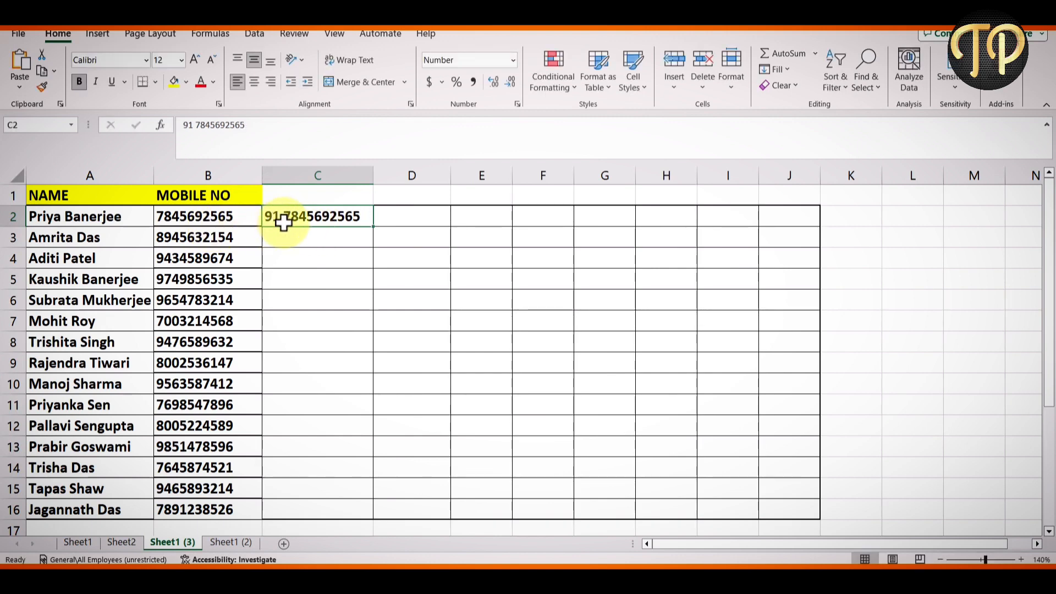
pyautogui.click(318, 233)
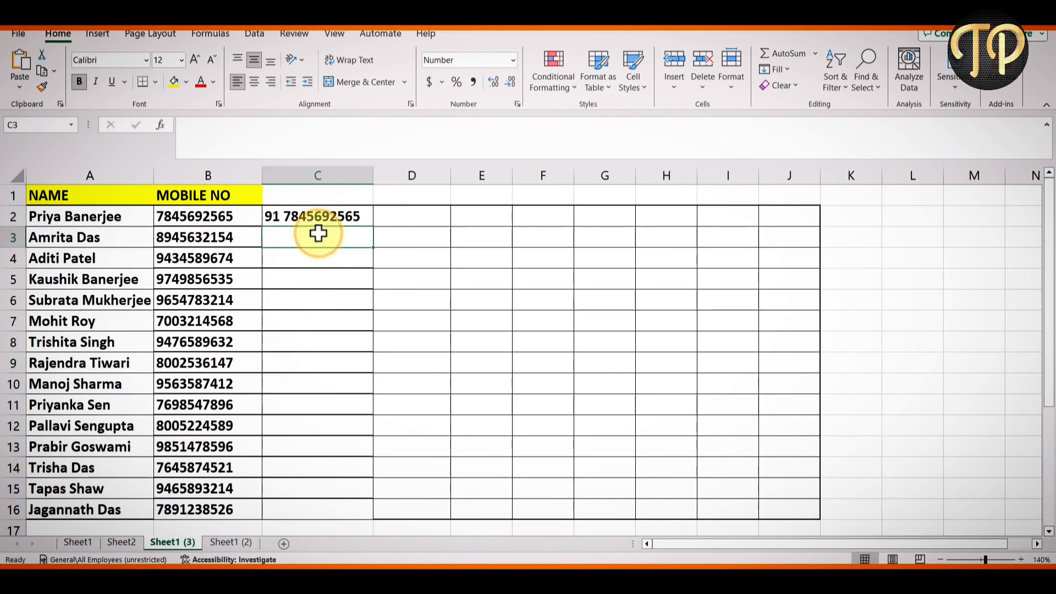
pyautogui.hotkey('ctrl', 'e')
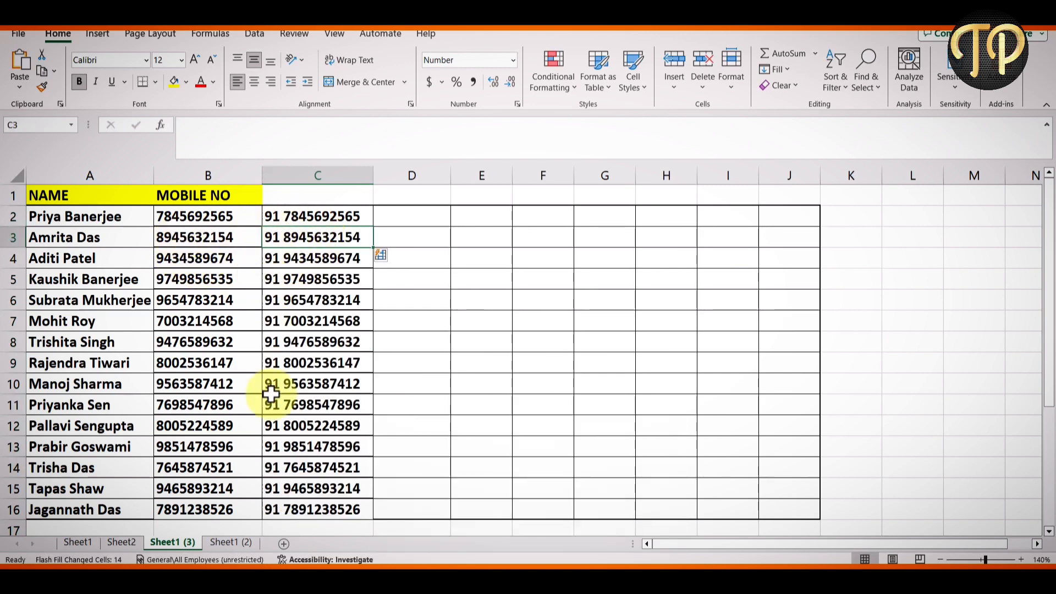
pyautogui.click(412, 222)
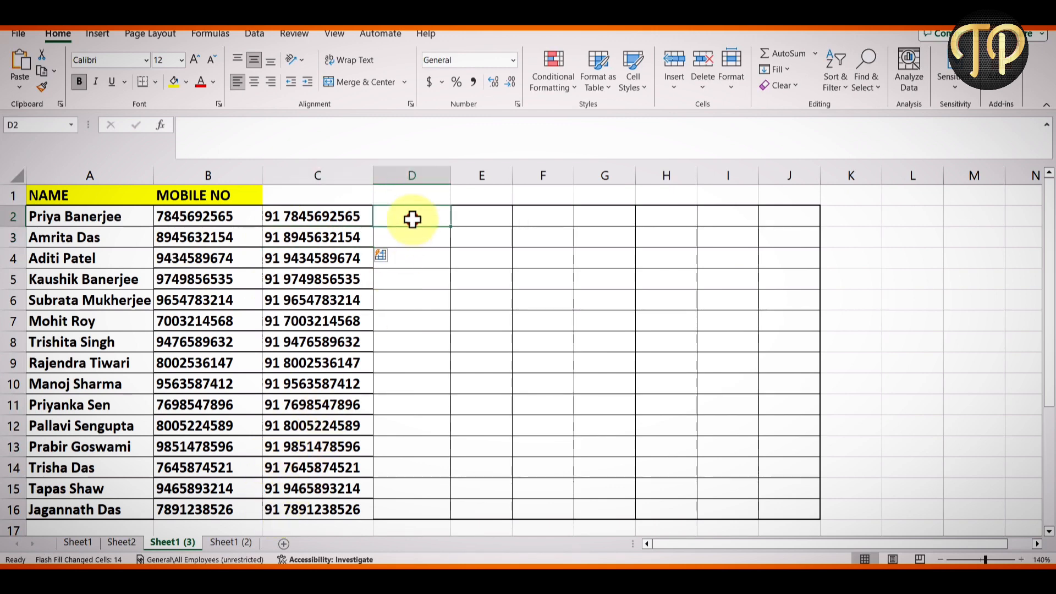
pyautogui.moveTo(450, 174); pyautogui.dragTo(481, 175)
pyautogui.click(411, 263)
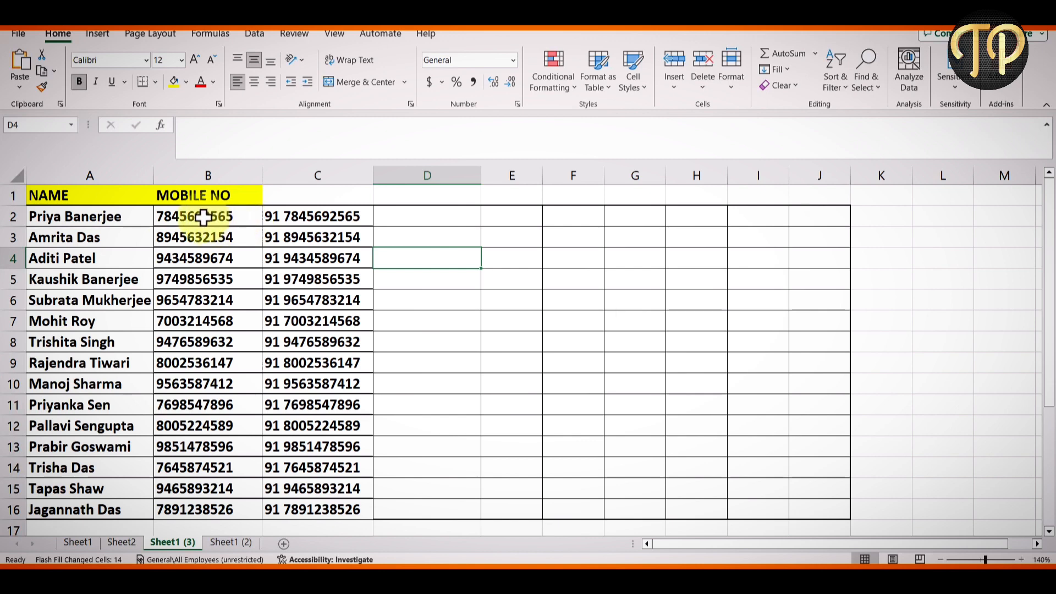
# Enter a masked example in D2 (first five digits plus XXXXX) and Flash Fill all 15 rows
pyautogui.click(433, 217)
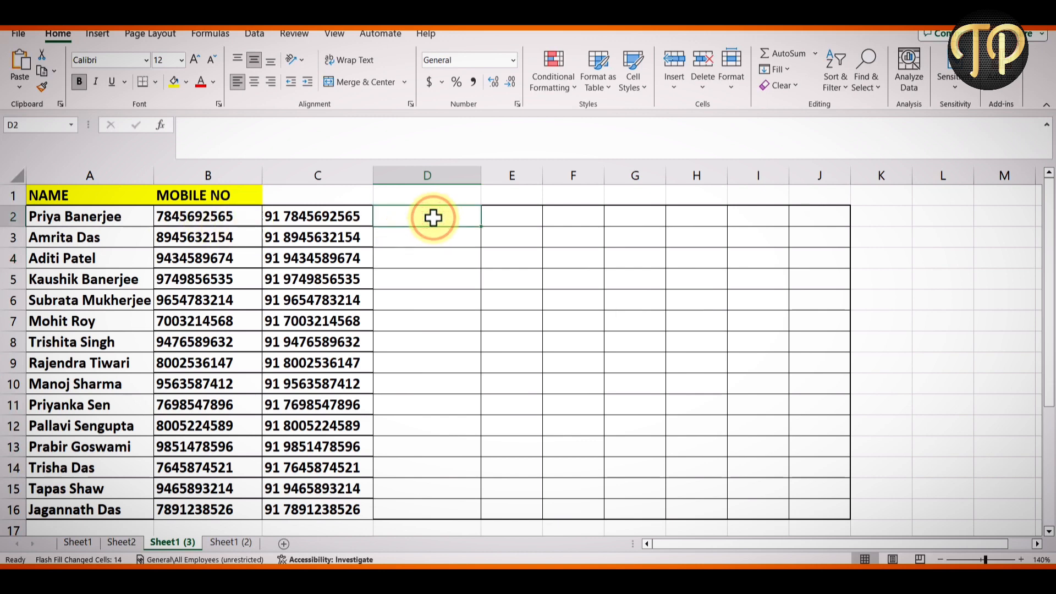
pyautogui.write('78456XXXXX')
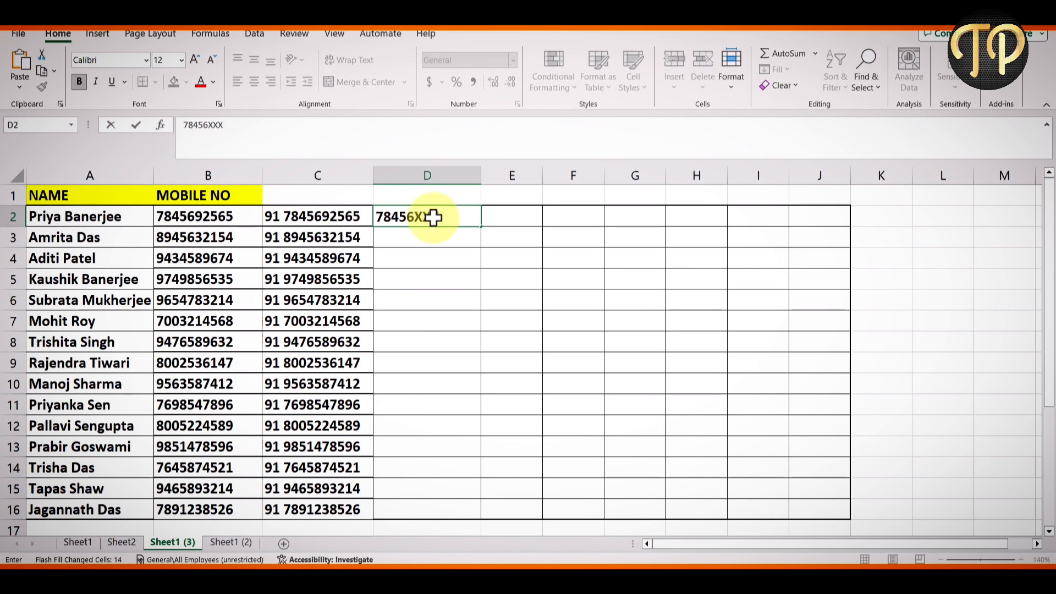
pyautogui.click(409, 237)
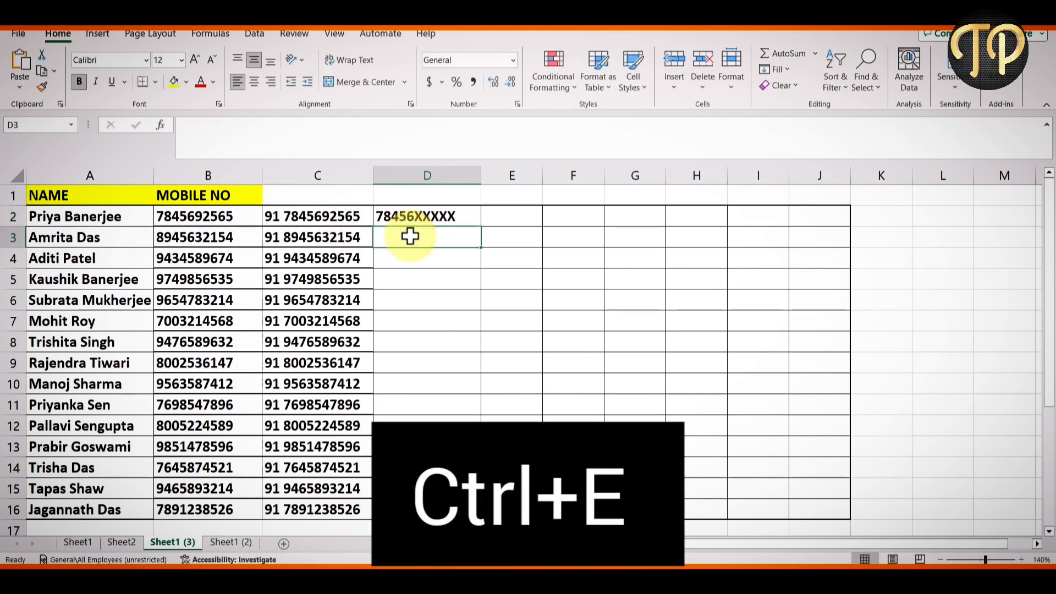
pyautogui.hotkey('ctrl', 'e')
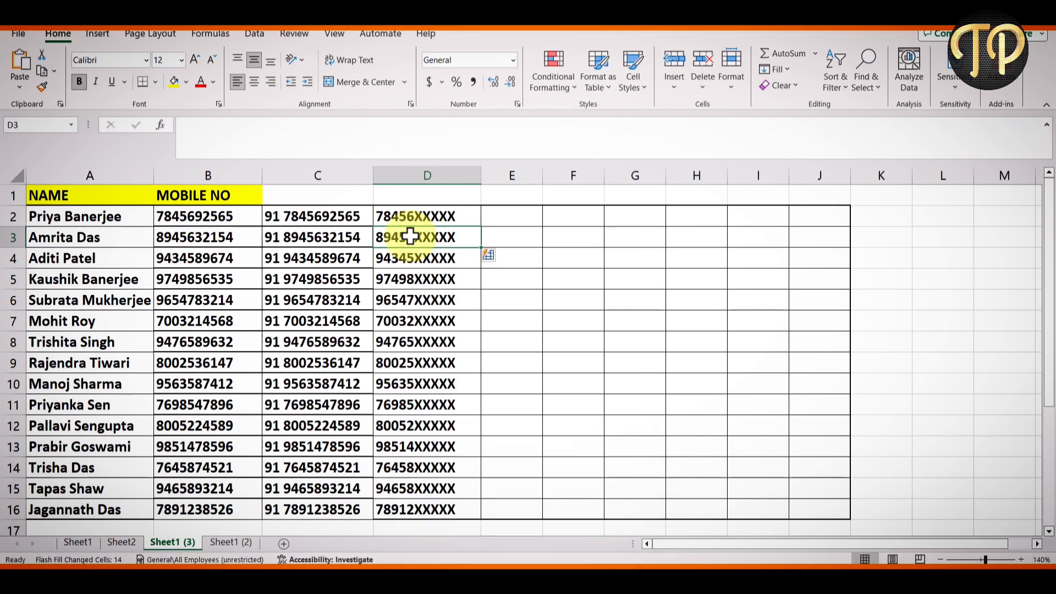
pyautogui.click(516, 369)
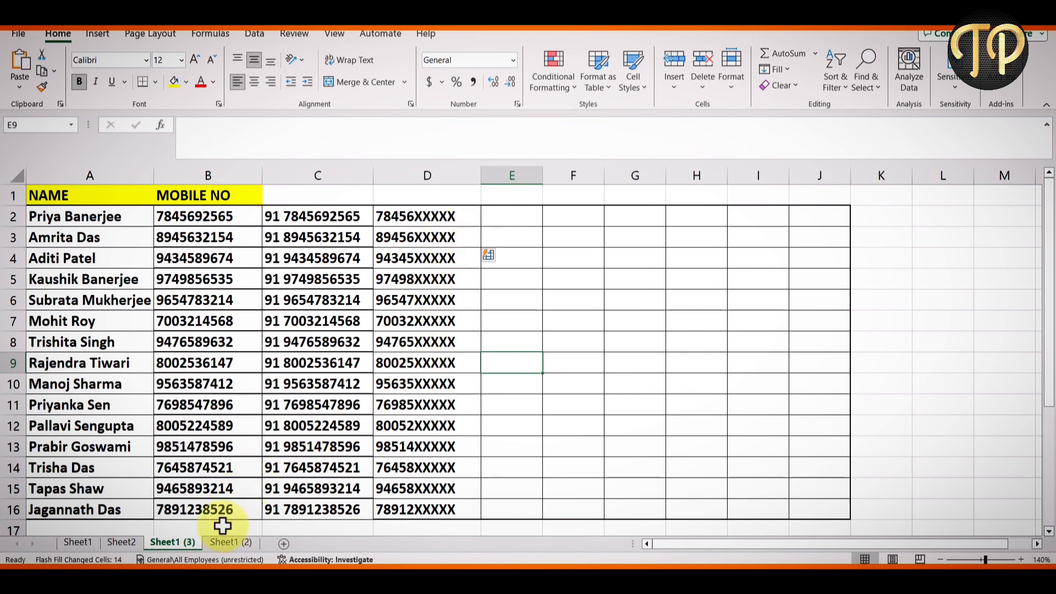
# On Sheet1 (2), enter a first-eight-digits-plus-XXXX Aadhaar example in C2 and Flash Fill column C
pyautogui.click(229, 542)
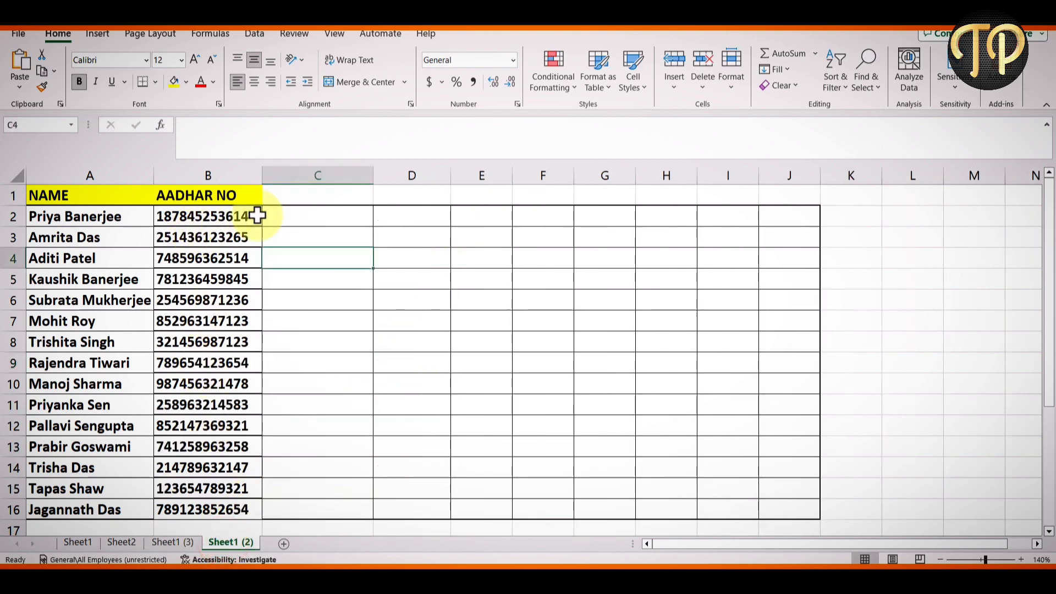
pyautogui.moveTo(263, 175); pyautogui.dragTo(268, 175)
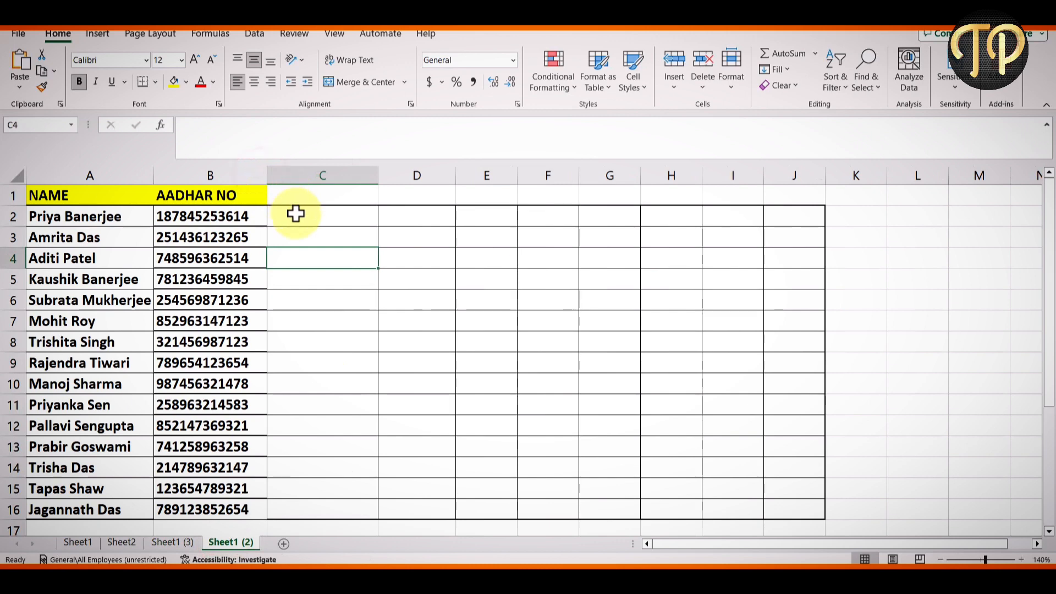
pyautogui.click(295, 214)
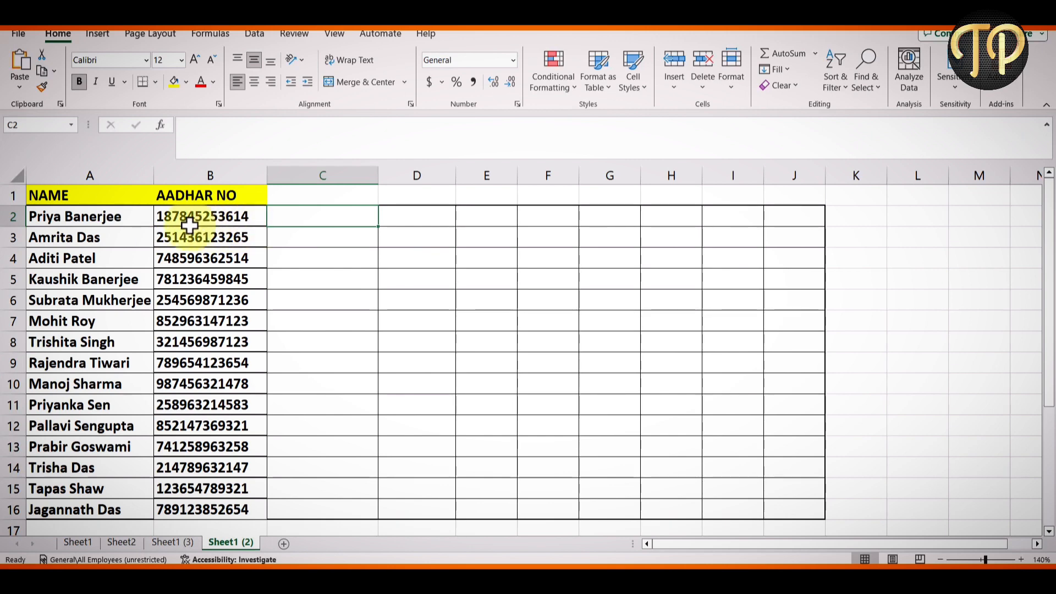
pyautogui.write('18784')
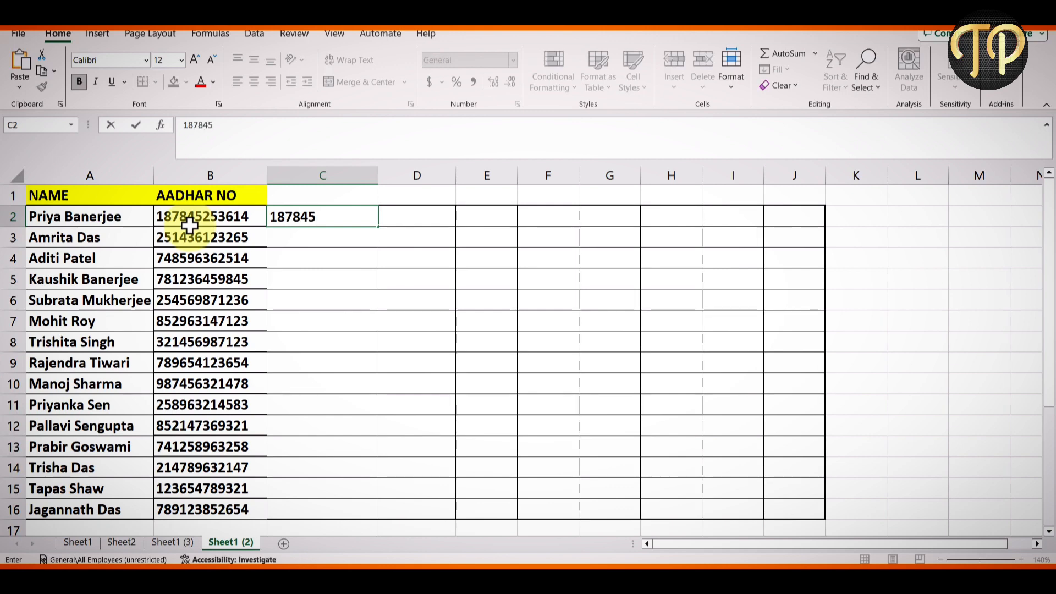
pyautogui.write('5XXXX')
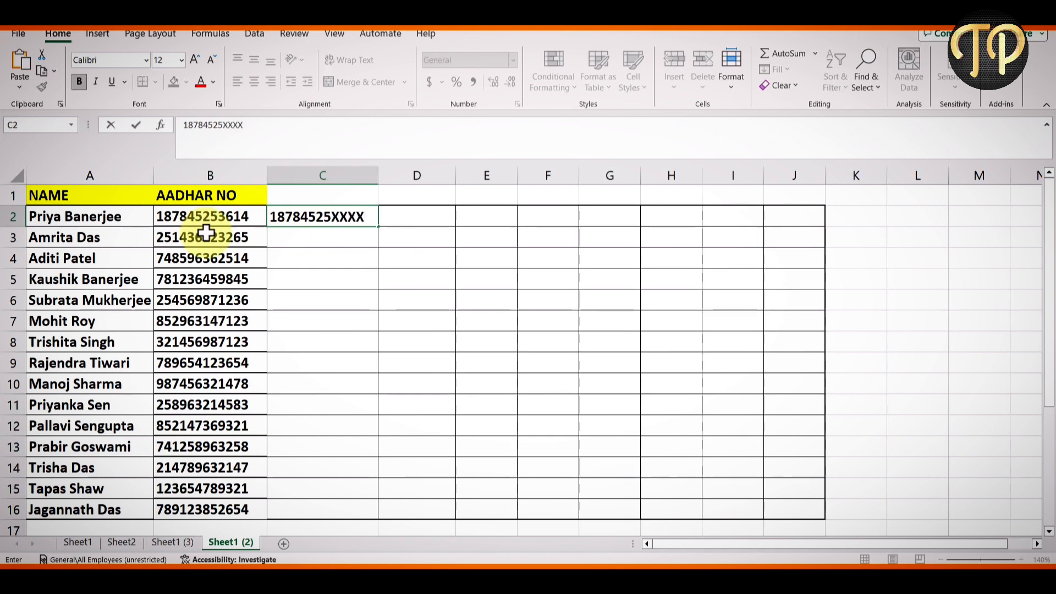
pyautogui.press('Return')
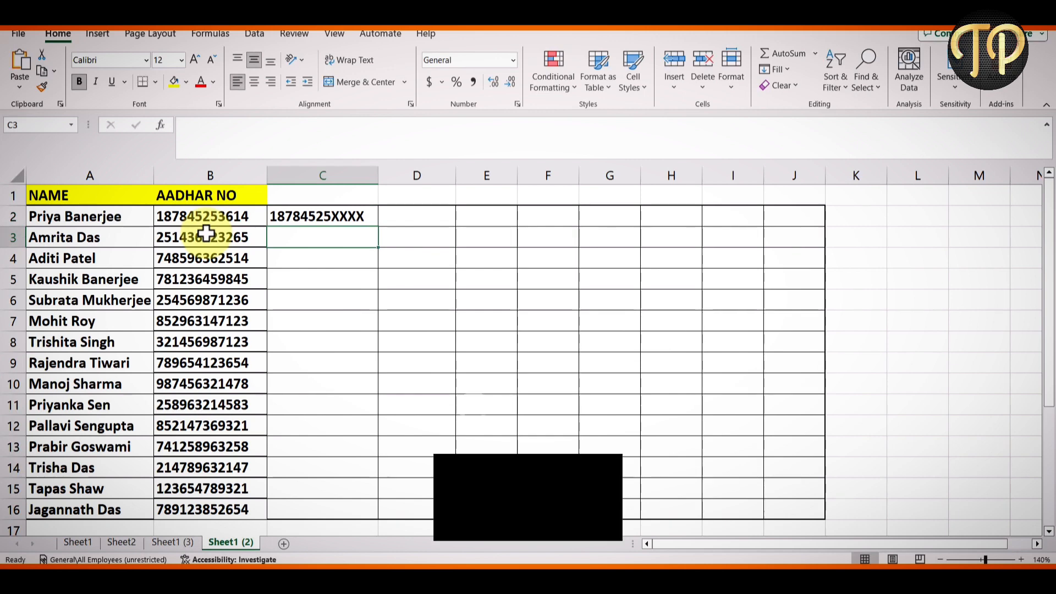
pyautogui.hotkey('ctrl', 'e')
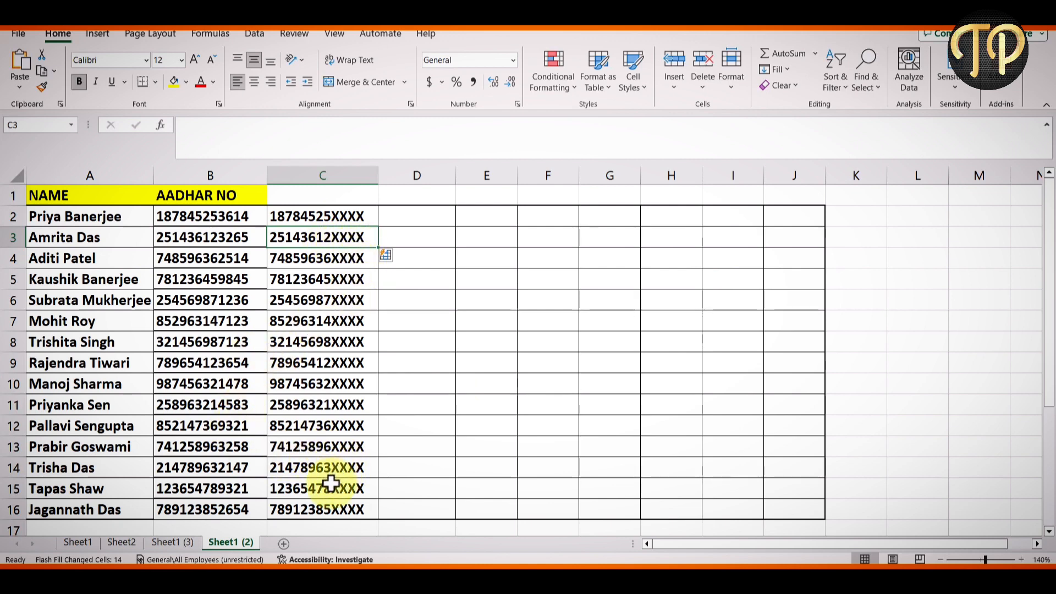
pyautogui.click(416, 318)
# Review Sheet1 (3), Sheet2, Sheet1 and Sheet1 (2) in turn, ending back on Sheet1
pyautogui.click(175, 543)
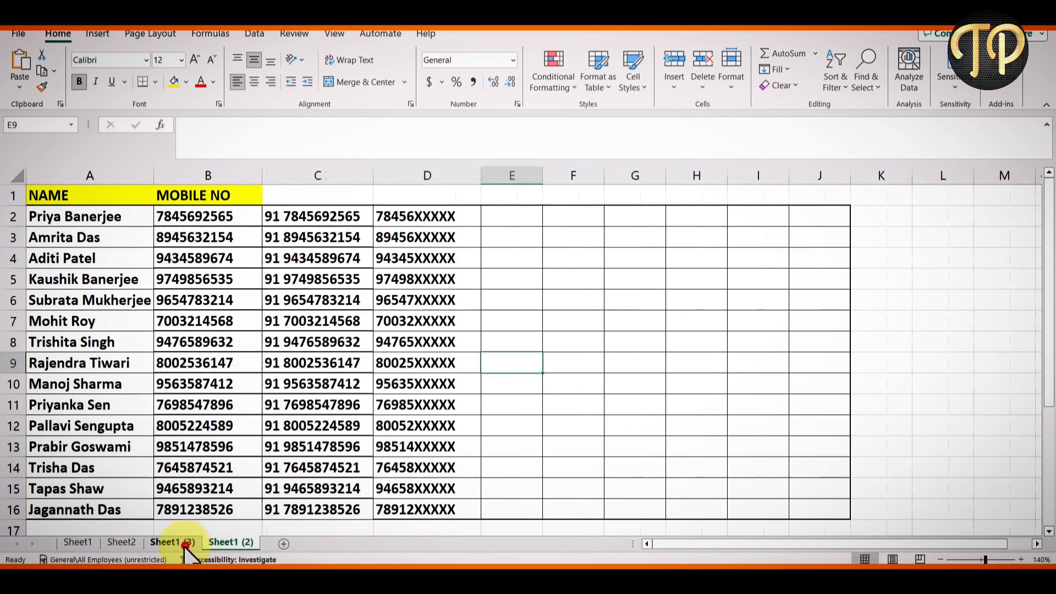
pyautogui.click(121, 543)
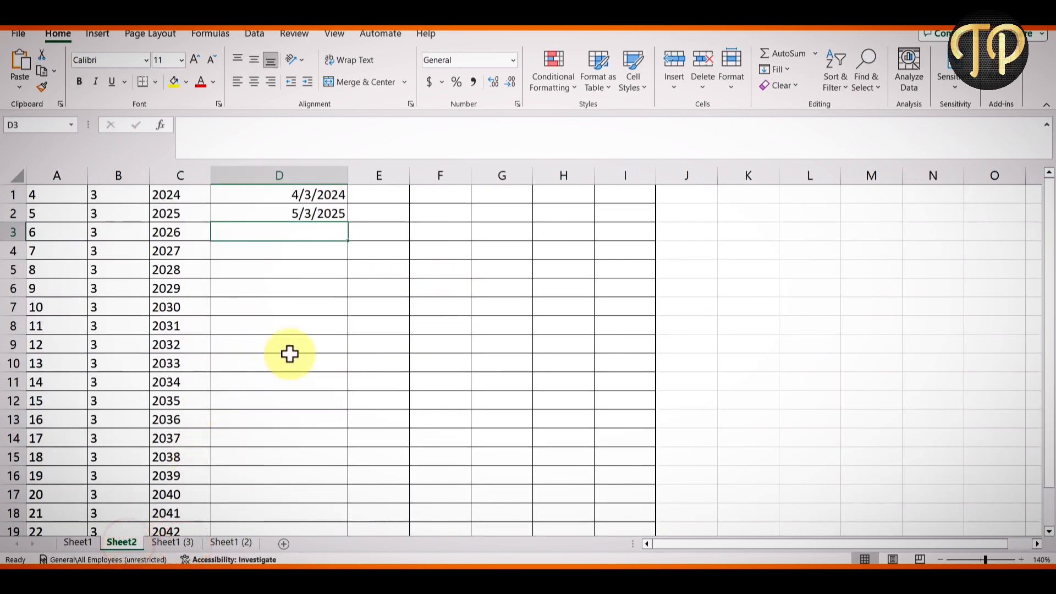
pyautogui.click(77, 543)
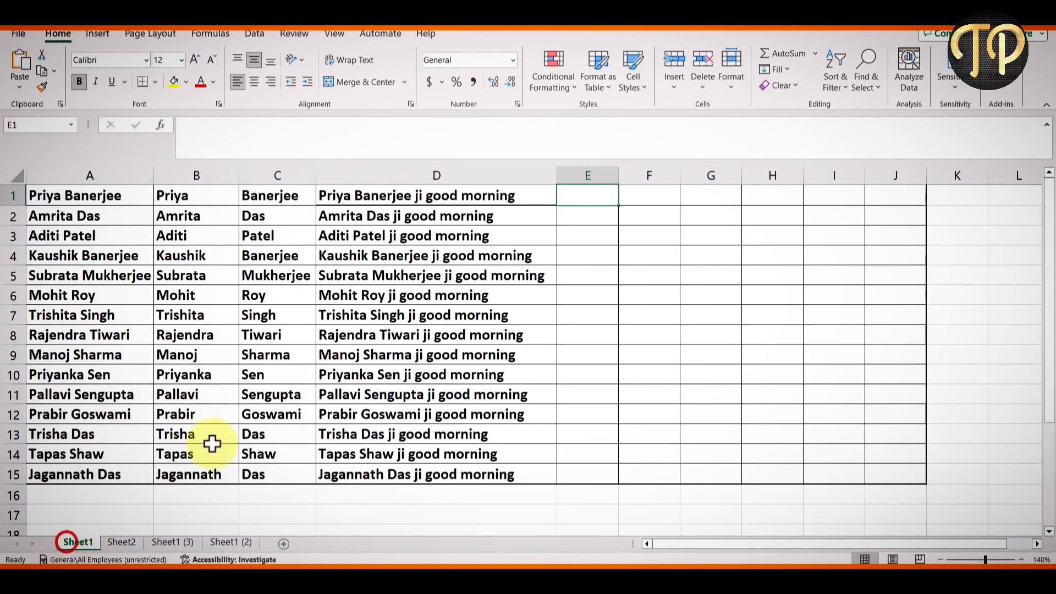
pyautogui.click(121, 543)
pyautogui.click(167, 543)
pyautogui.click(223, 542)
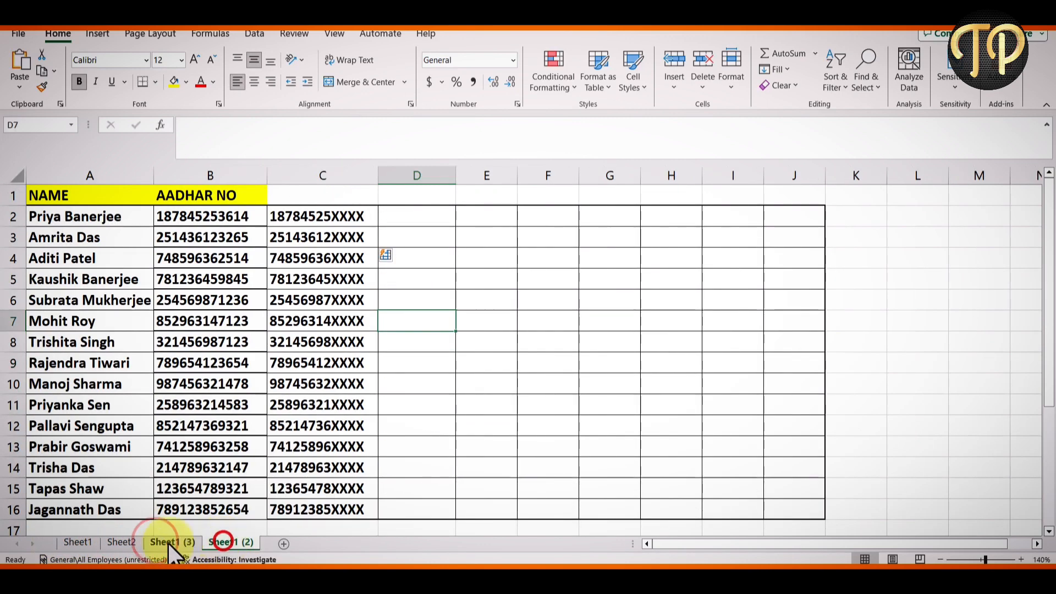
pyautogui.click(165, 542)
pyautogui.click(123, 543)
pyautogui.click(76, 542)
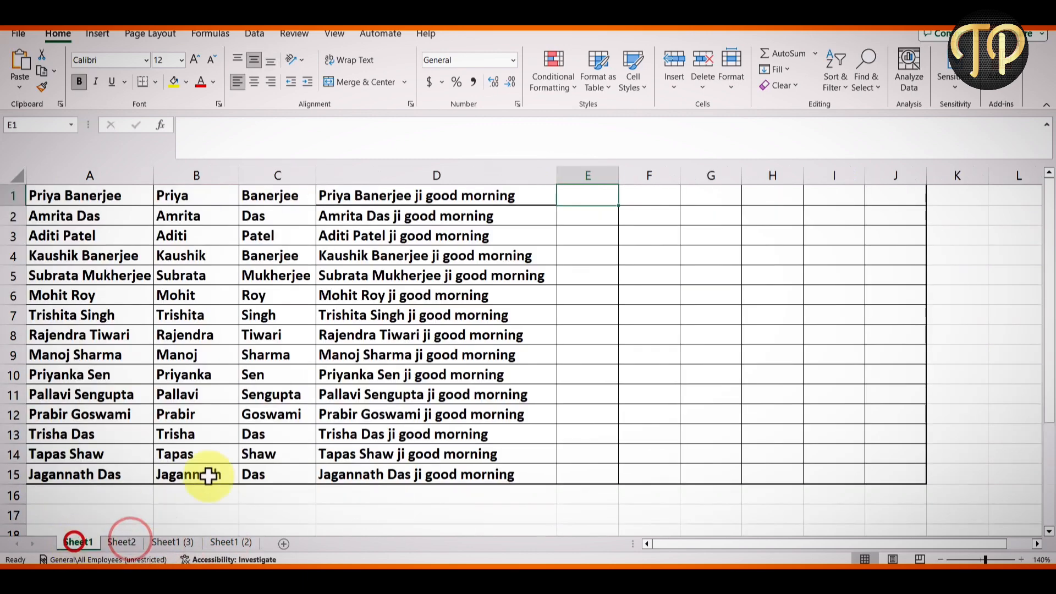